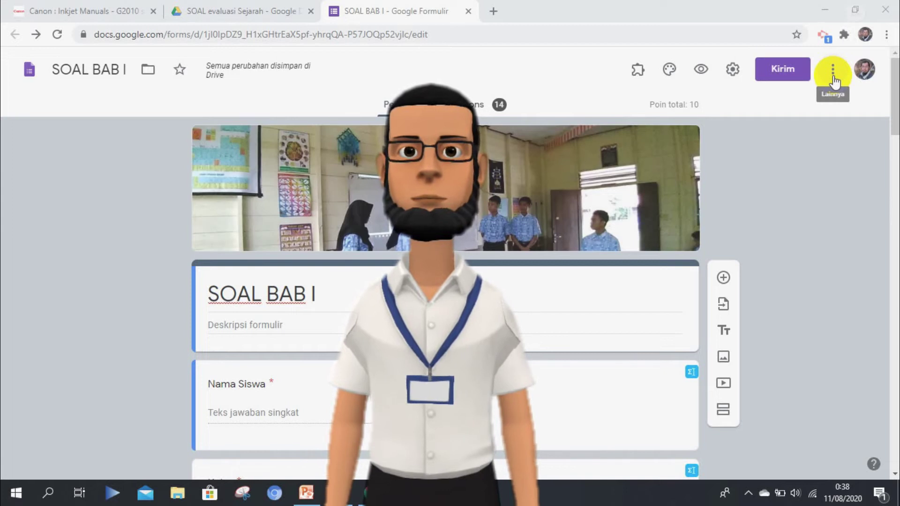
Step: Browse the add-ons available for the form and open the details page of Timer + Proctor
{"action": "left_click", "coordinate": [834, 81]}
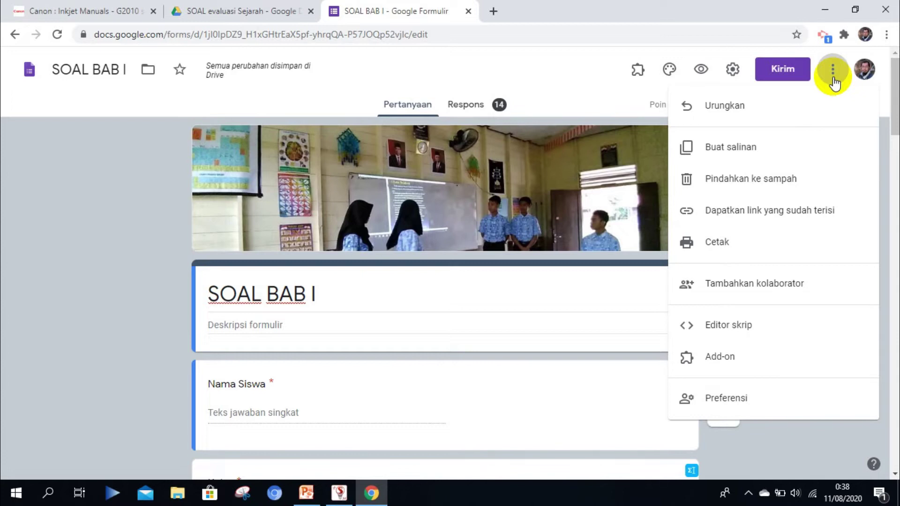
{"action": "left_click", "coordinate": [739, 372]}
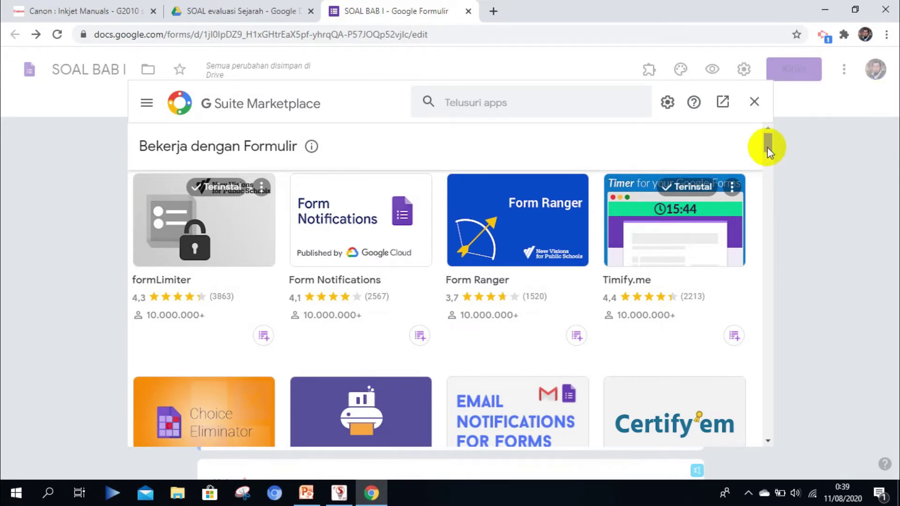
{"action": "left_click_drag", "start_coordinate": [767, 147], "coordinate": [769, 155]}
{"action": "left_click_drag", "start_coordinate": [769, 159], "coordinate": [766, 251]}
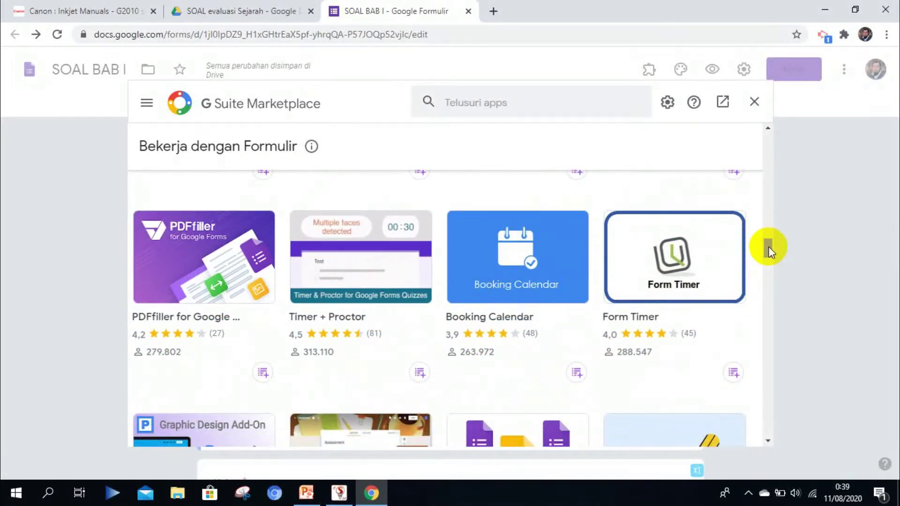
{"action": "left_click", "coordinate": [353, 275]}
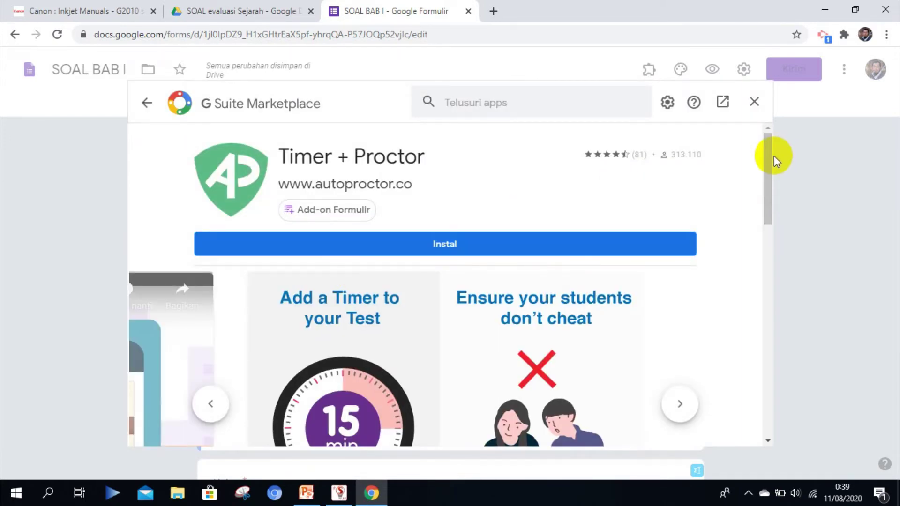
Step: Look through the preview images on the Timer + Proctor details page, including its timer and anti-cheating features
{"action": "left_click_drag", "start_coordinate": [772, 155], "coordinate": [769, 164]}
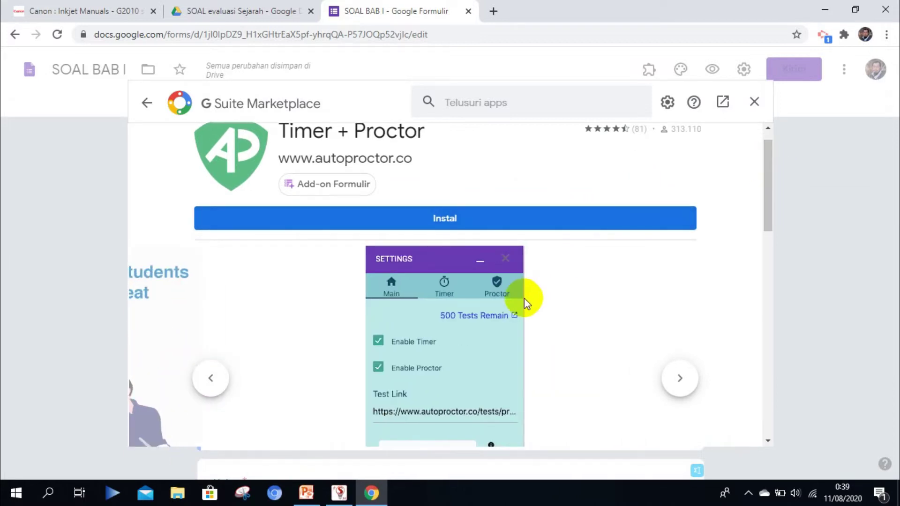
{"action": "left_click", "coordinate": [211, 377]}
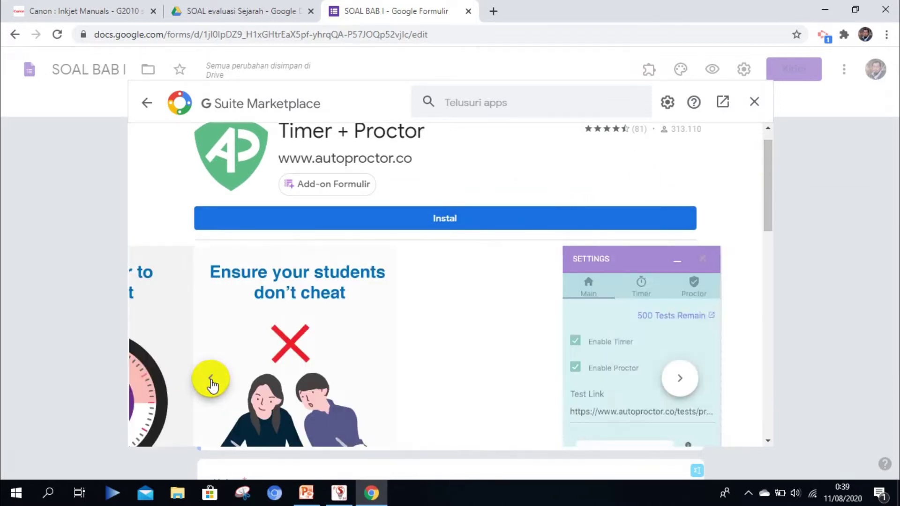
{"action": "left_click_drag", "start_coordinate": [768, 211], "coordinate": [769, 224]}
{"action": "left_click", "coordinate": [224, 351]}
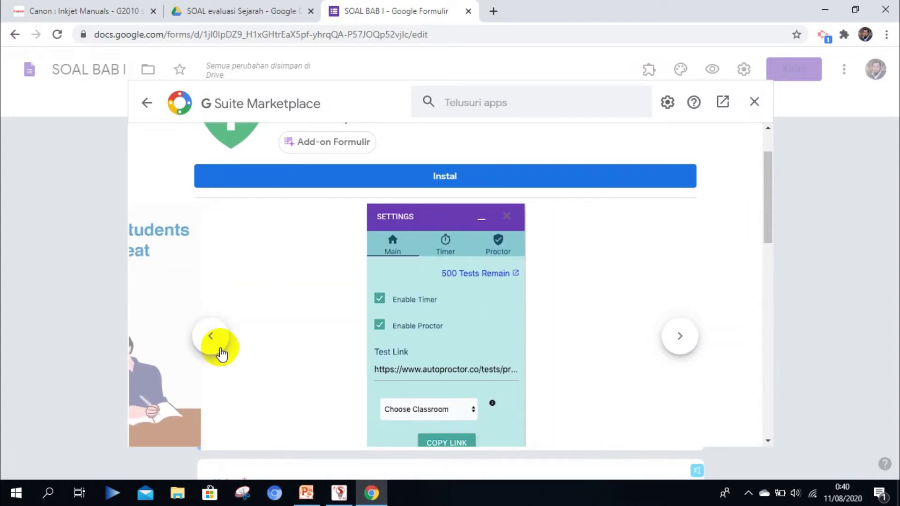
{"action": "left_click", "coordinate": [220, 350]}
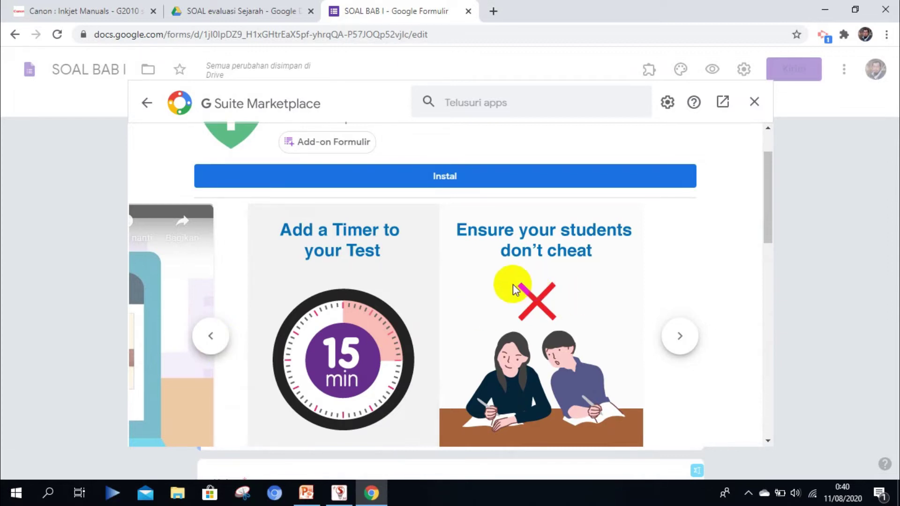
{"action": "left_click", "coordinate": [205, 336]}
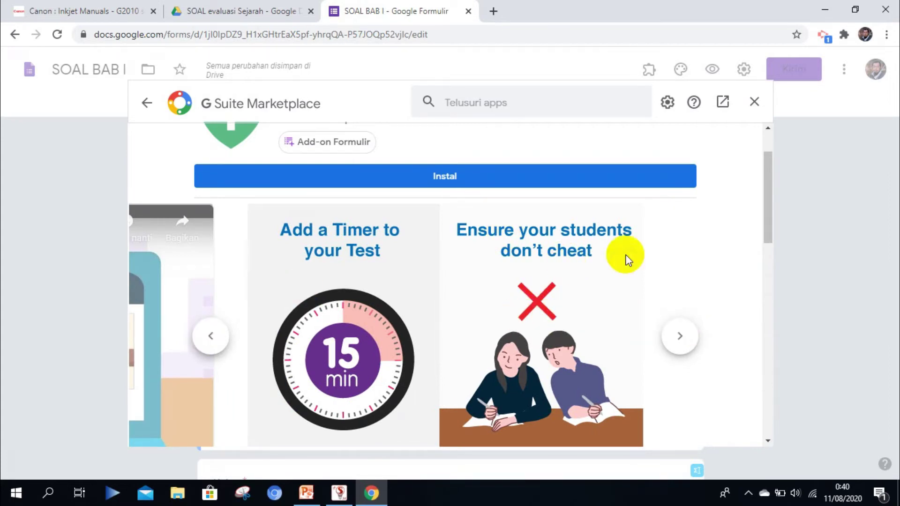
Step: Install the Timer + Proctor add-on, authorize AutoProctor with the existing Google account, and acknowledge the completed installation
{"action": "left_click", "coordinate": [526, 186]}
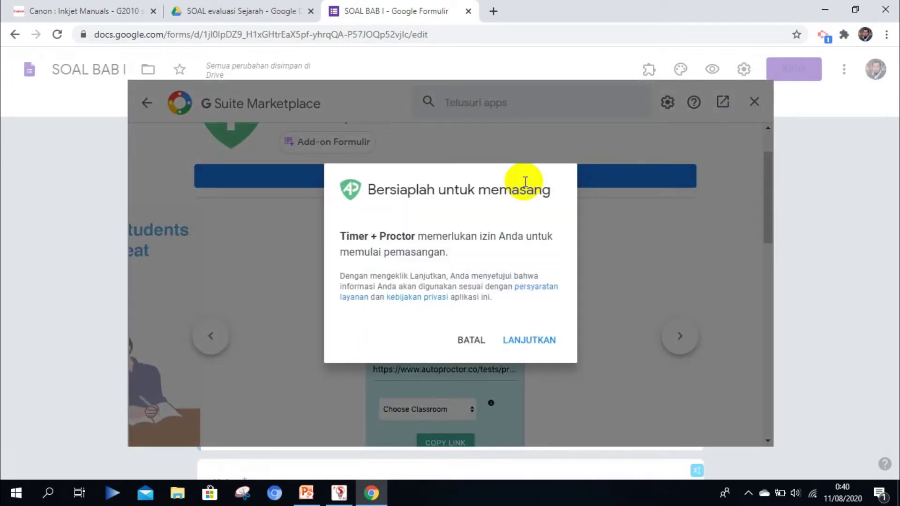
{"action": "left_click", "coordinate": [530, 340]}
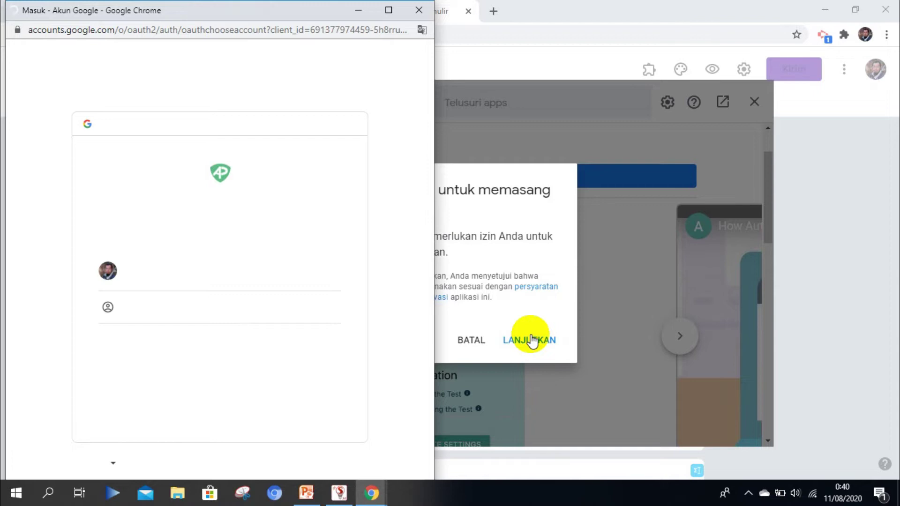
{"action": "left_click", "coordinate": [187, 269]}
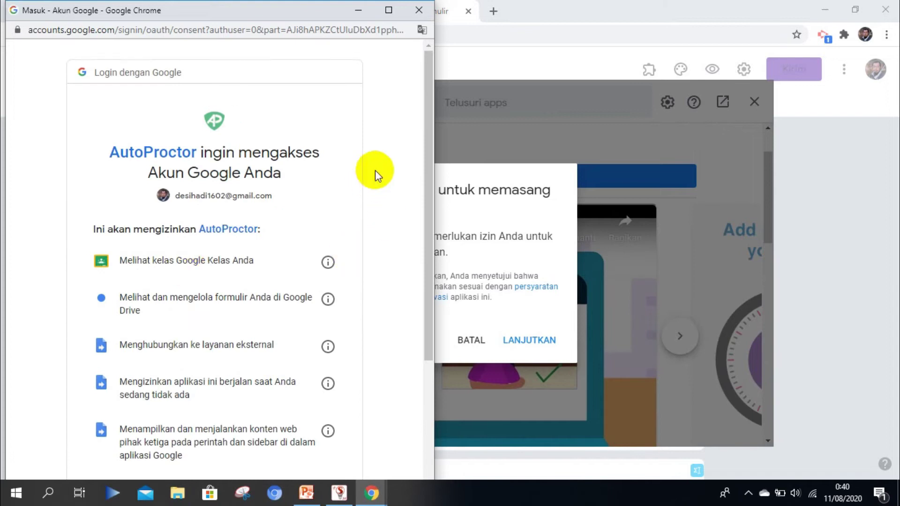
{"action": "left_click_drag", "start_coordinate": [425, 158], "coordinate": [327, 483]}
{"action": "left_click", "coordinate": [293, 425]}
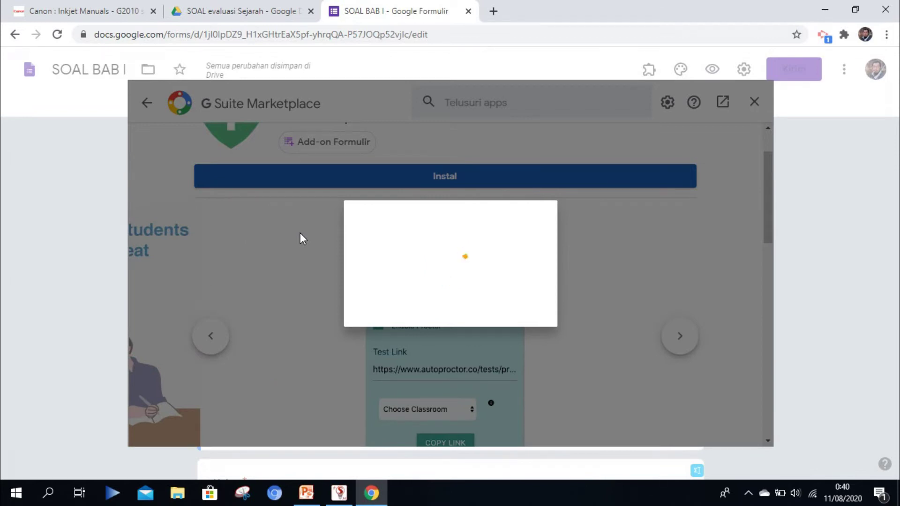
{"action": "left_click", "coordinate": [345, 242]}
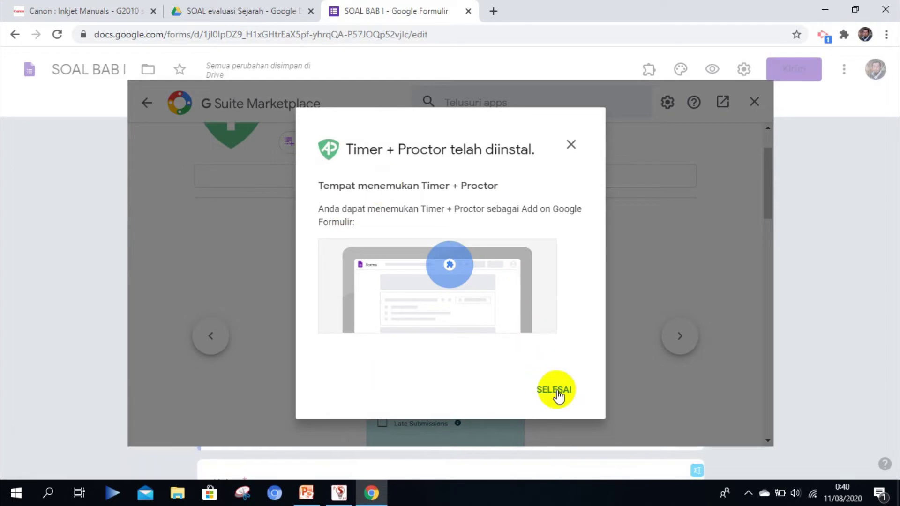
{"action": "left_click", "coordinate": [557, 390]}
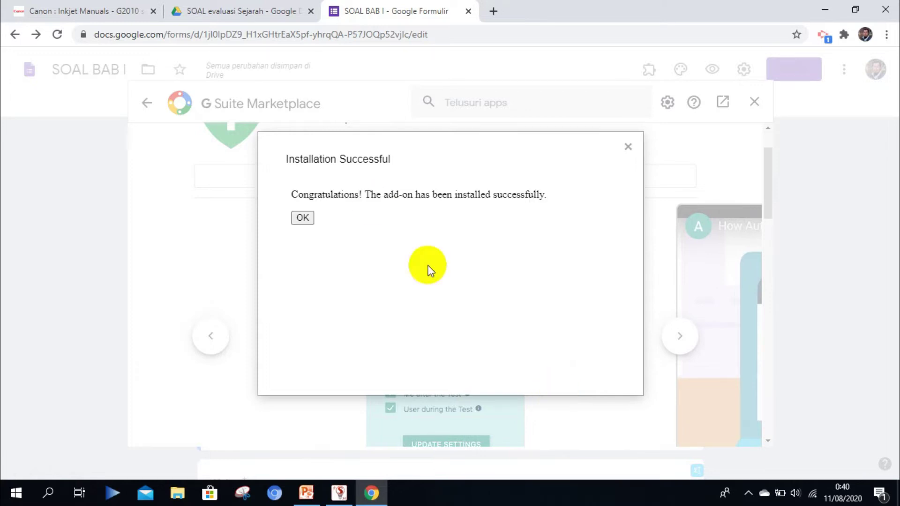
{"action": "left_click", "coordinate": [302, 218]}
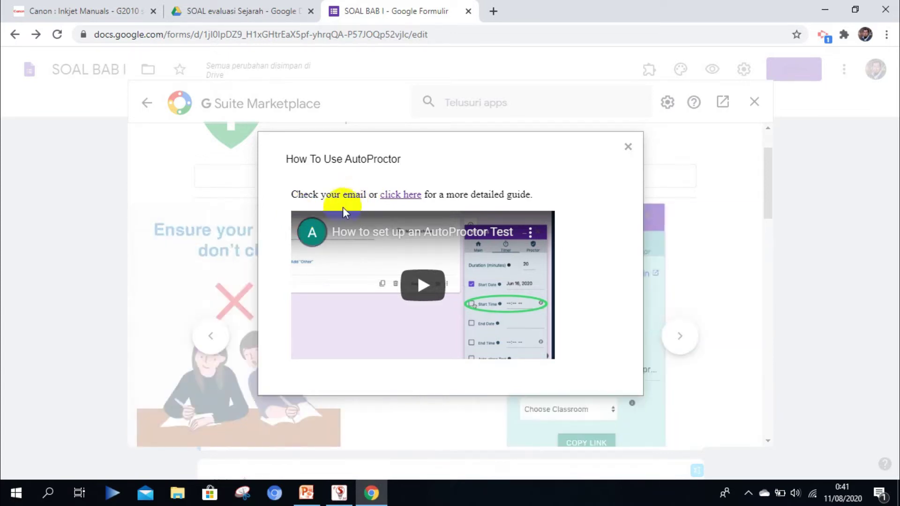
Step: Read the detailed AutoProctor guide on setting up timed and proctored tests, then return to the SOAL BAB I form's question editor
{"action": "left_click", "coordinate": [414, 193]}
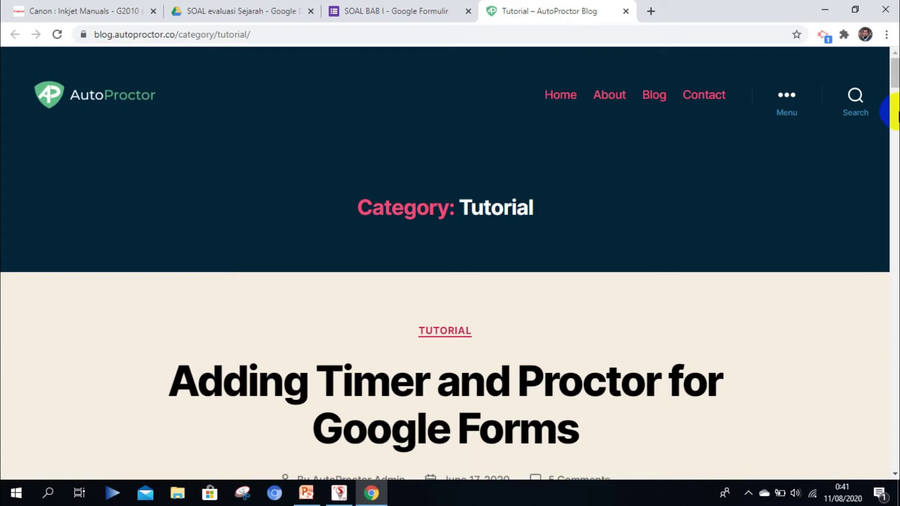
{"action": "left_click_drag", "start_coordinate": [892, 87], "coordinate": [893, 111]}
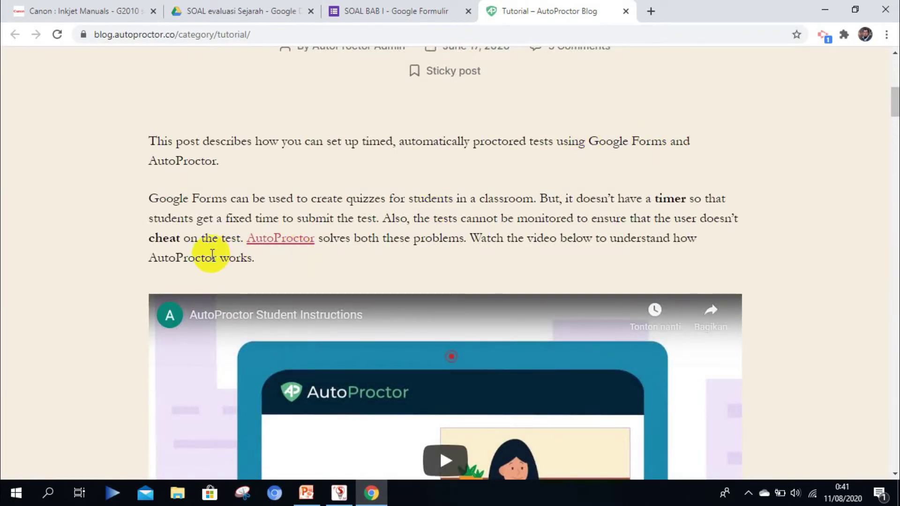
{"action": "left_click_drag", "start_coordinate": [894, 111], "coordinate": [894, 139]}
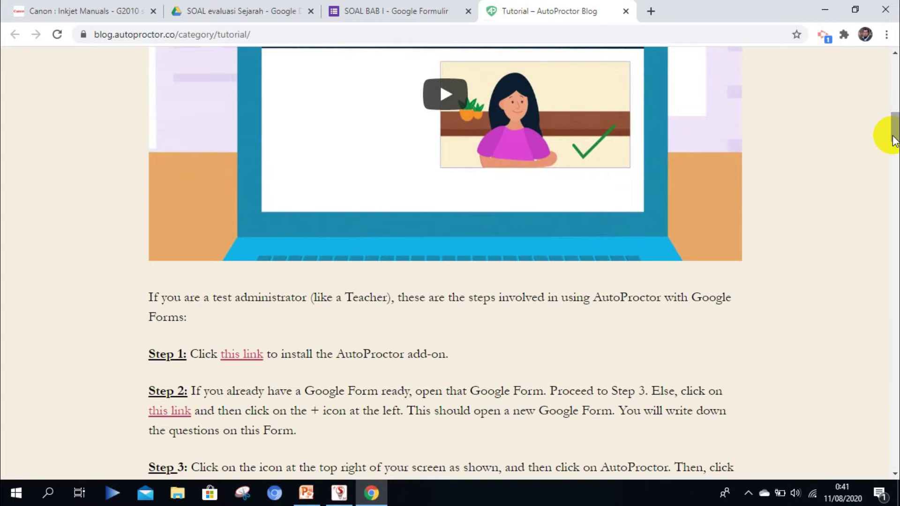
{"action": "left_click", "coordinate": [372, 11]}
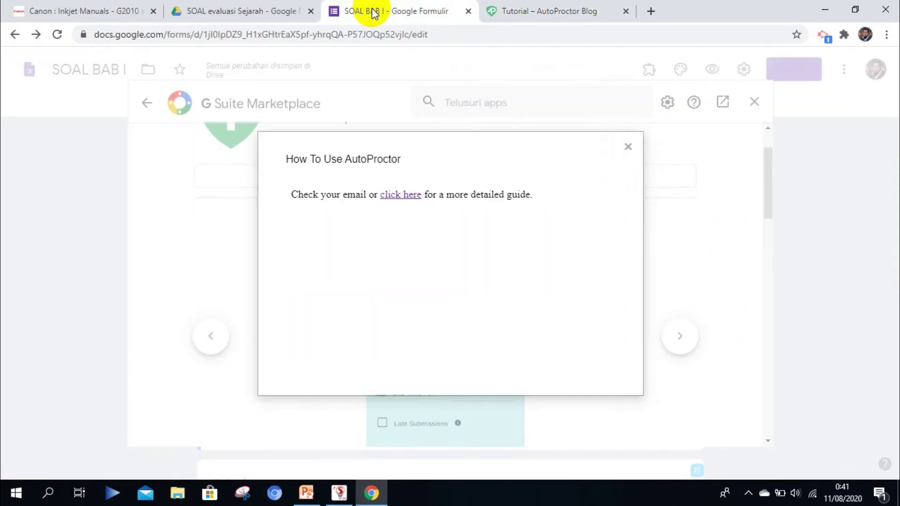
{"action": "left_click", "coordinate": [625, 149]}
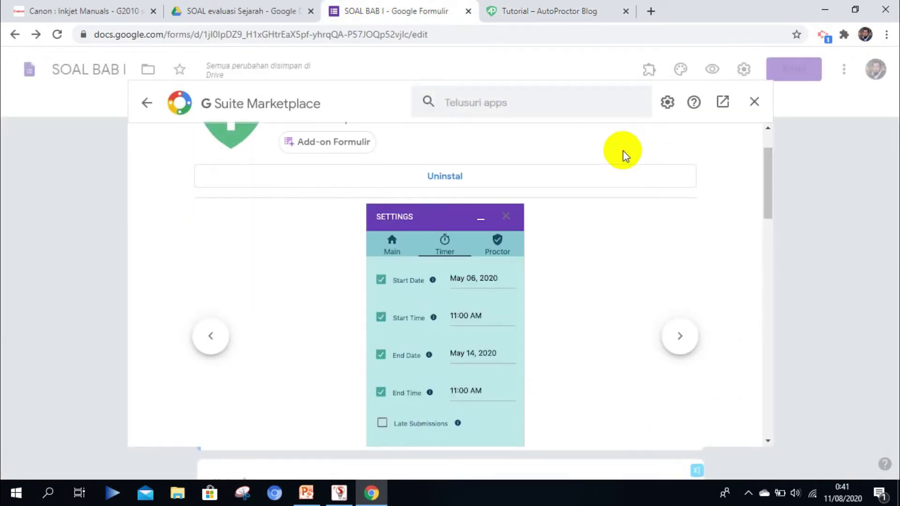
{"action": "left_click", "coordinate": [753, 99]}
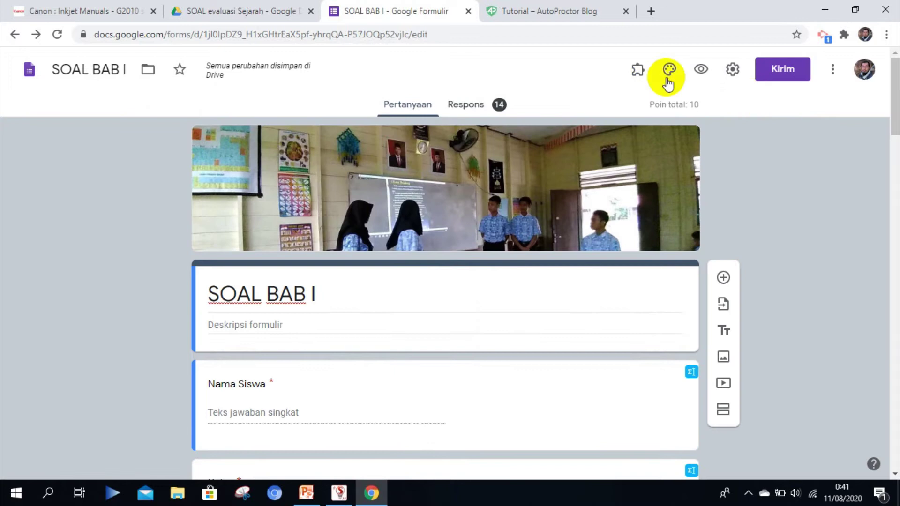
{"action": "left_click", "coordinate": [637, 78]}
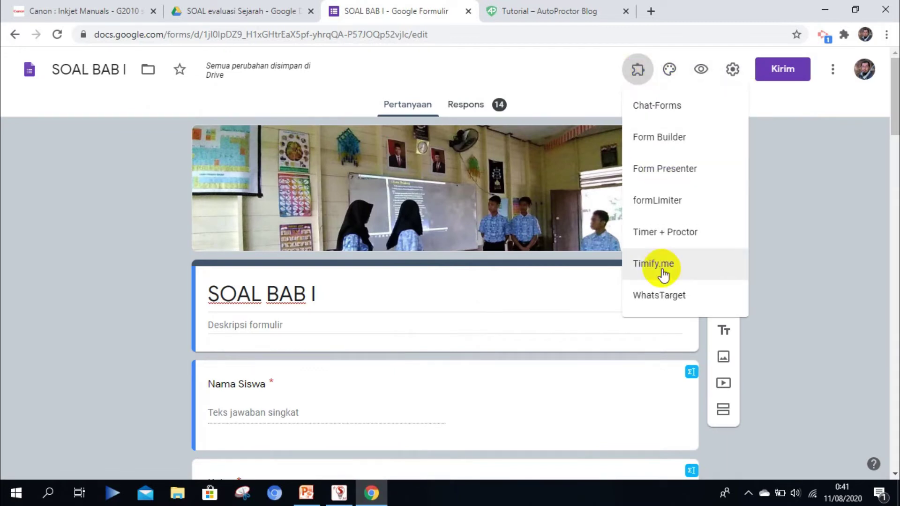
{"action": "left_click", "coordinate": [664, 239]}
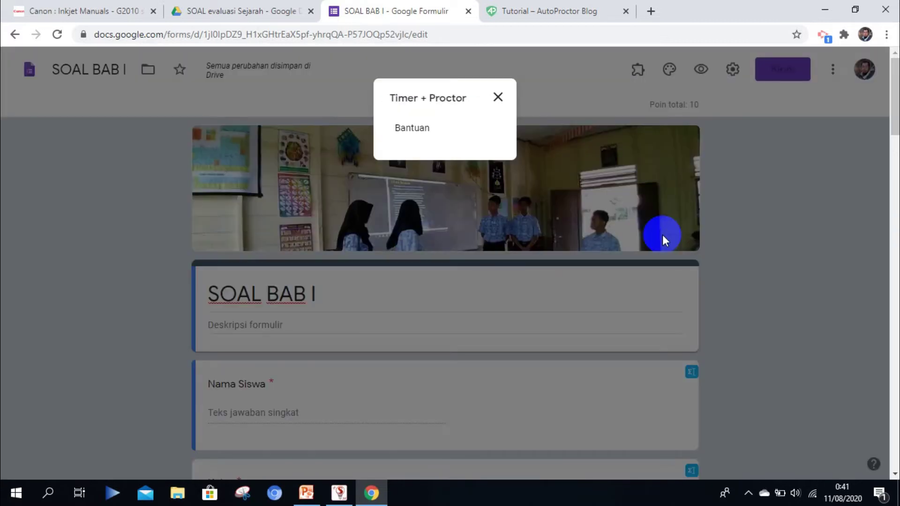
{"action": "left_click", "coordinate": [498, 97]}
{"action": "left_click", "coordinate": [637, 70]}
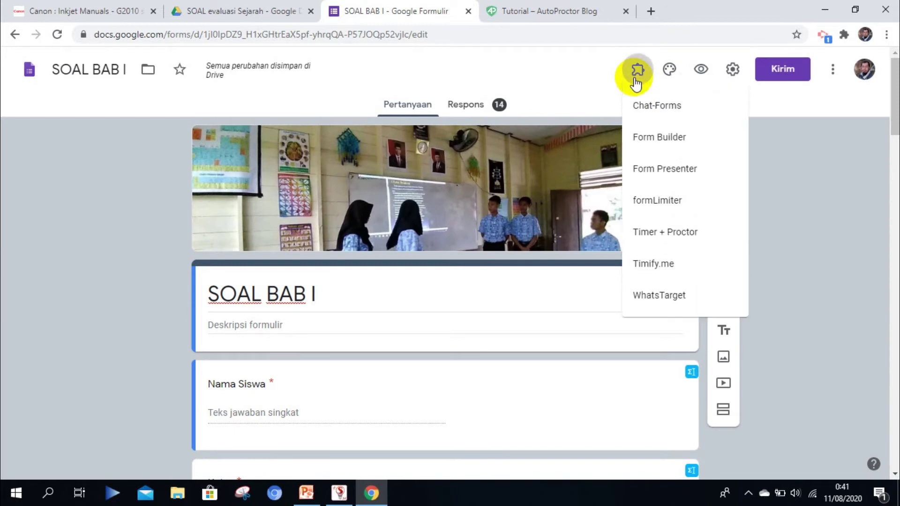
{"action": "left_click", "coordinate": [651, 246]}
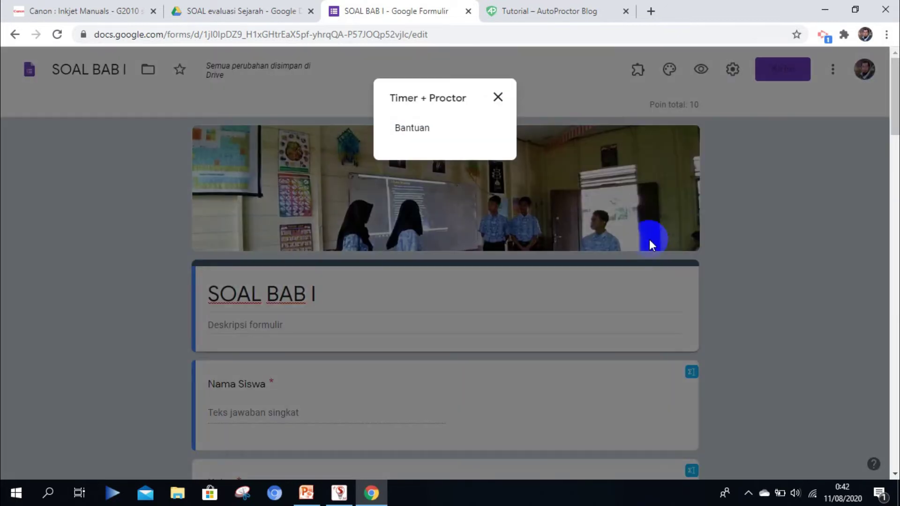
{"action": "left_click", "coordinate": [498, 97]}
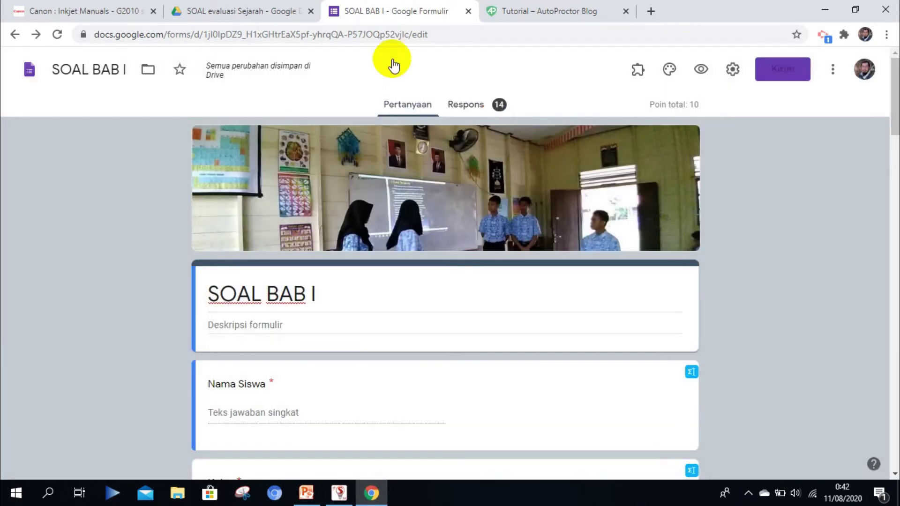
Step: Reload the form and open the AutoProctor add-on's settings
{"action": "left_click", "coordinate": [58, 40]}
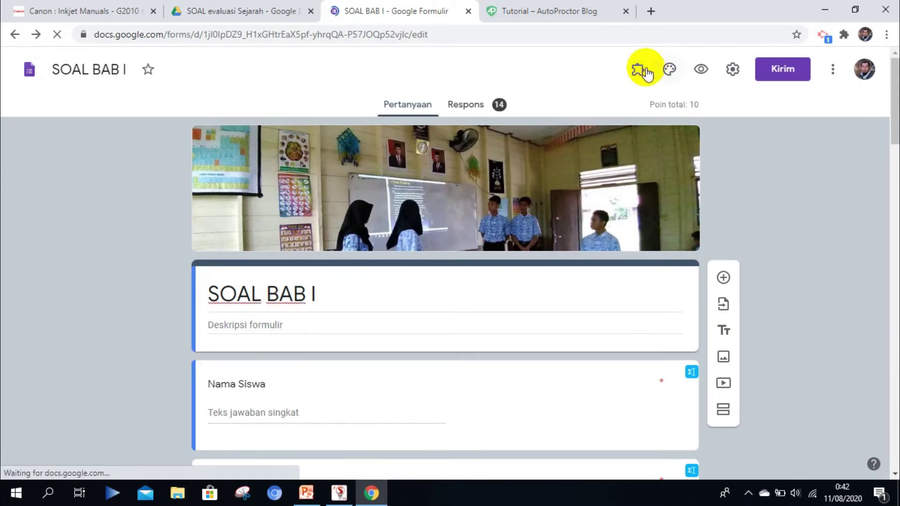
{"action": "left_click", "coordinate": [650, 74]}
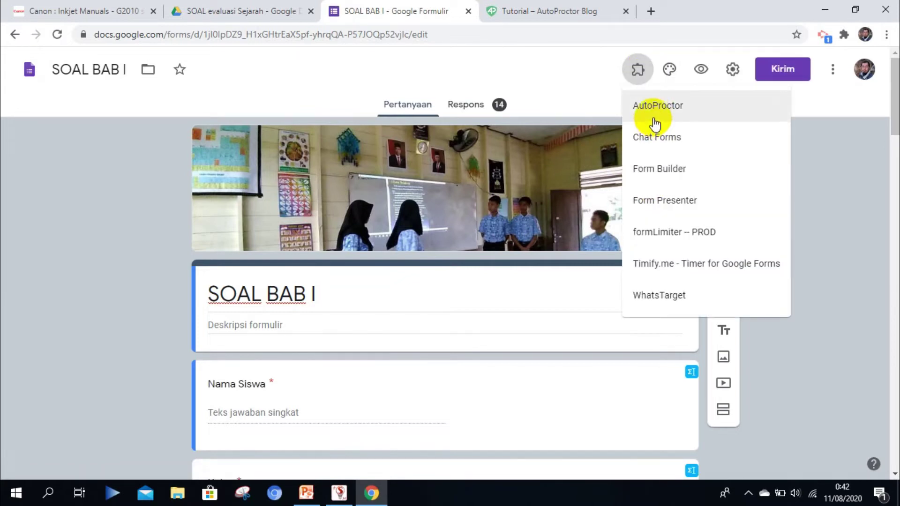
{"action": "left_click", "coordinate": [654, 118]}
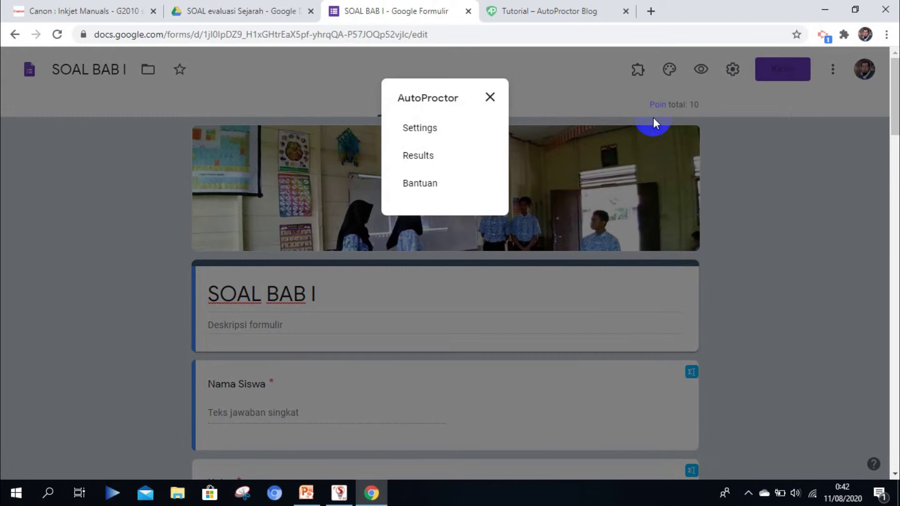
{"action": "left_click", "coordinate": [412, 134]}
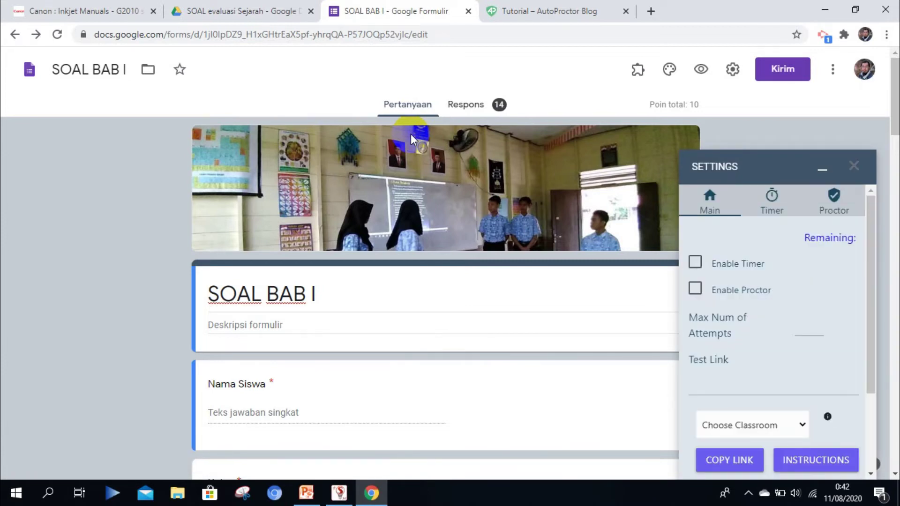
Step: Enable the timer and leave proctoring disabled in AutoProctor's main settings
{"action": "left_click", "coordinate": [731, 293]}
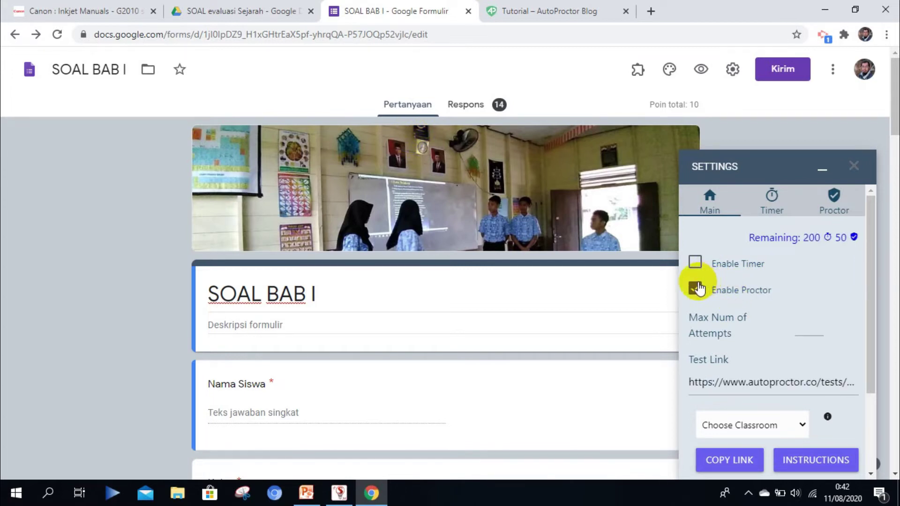
{"action": "left_click", "coordinate": [696, 262]}
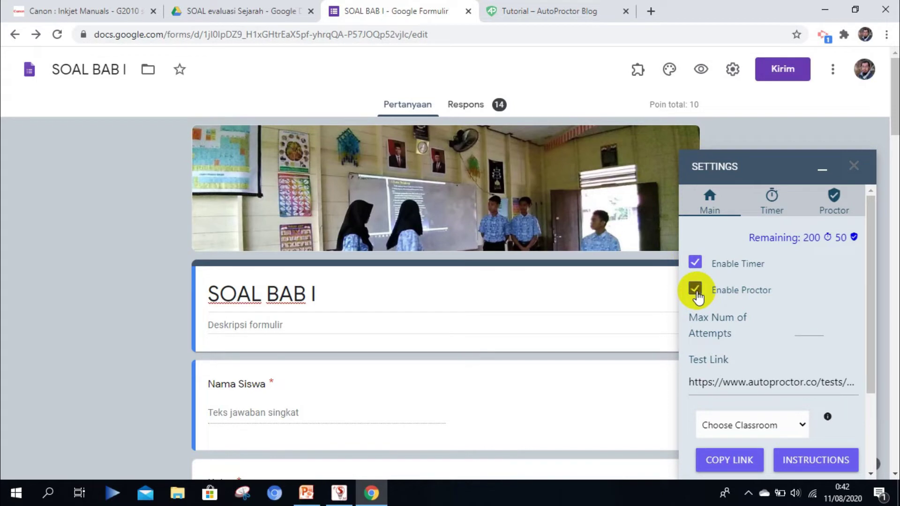
{"action": "left_click", "coordinate": [696, 289]}
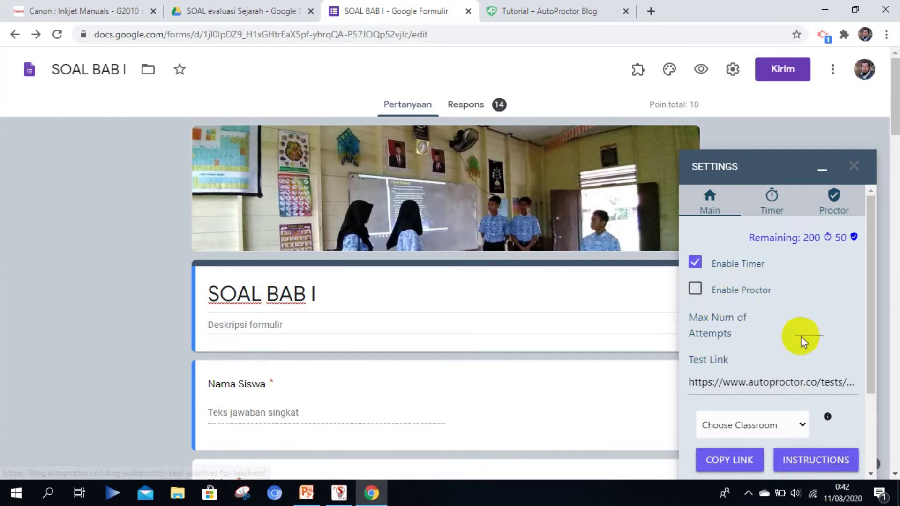
{"action": "right_click", "coordinate": [772, 196]}
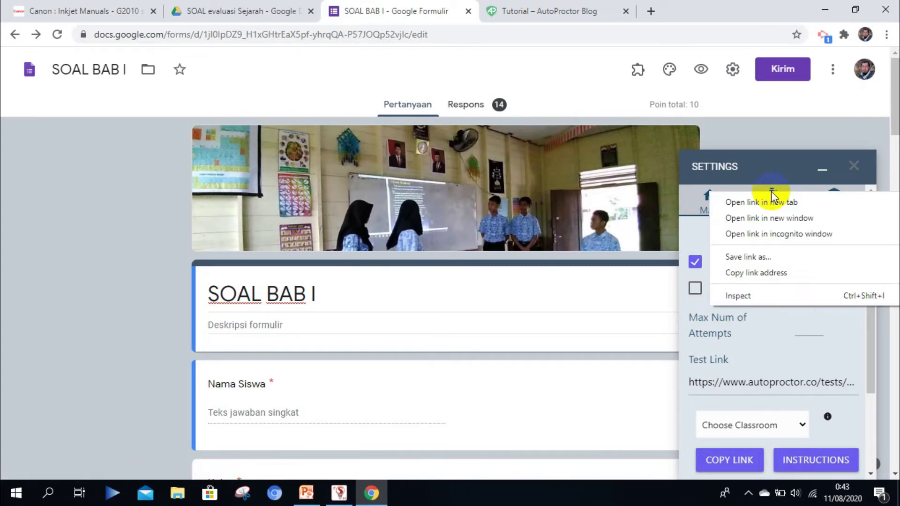
Step: Set the test duration to 30 minutes in AutoProctor's timer settings
{"action": "left_click", "coordinate": [772, 196]}
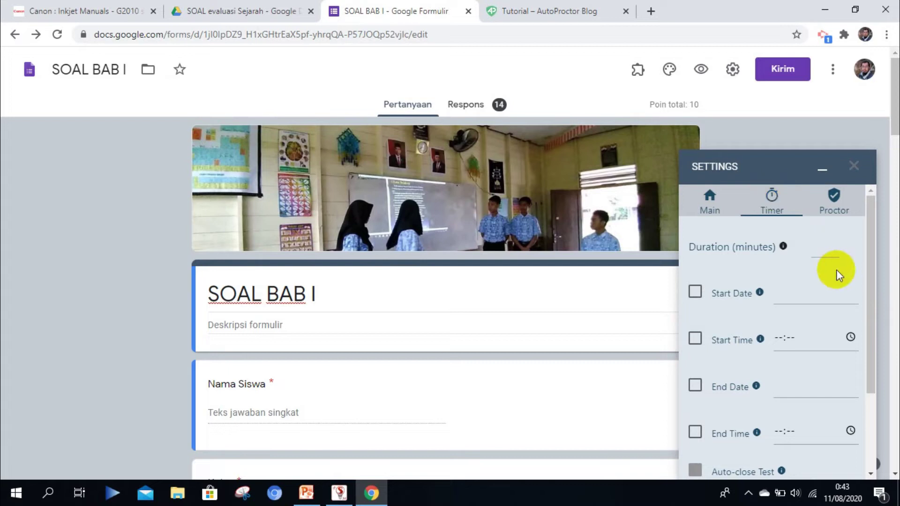
{"action": "left_click", "coordinate": [871, 235]}
{"action": "left_click_drag", "start_coordinate": [871, 236], "coordinate": [865, 258]}
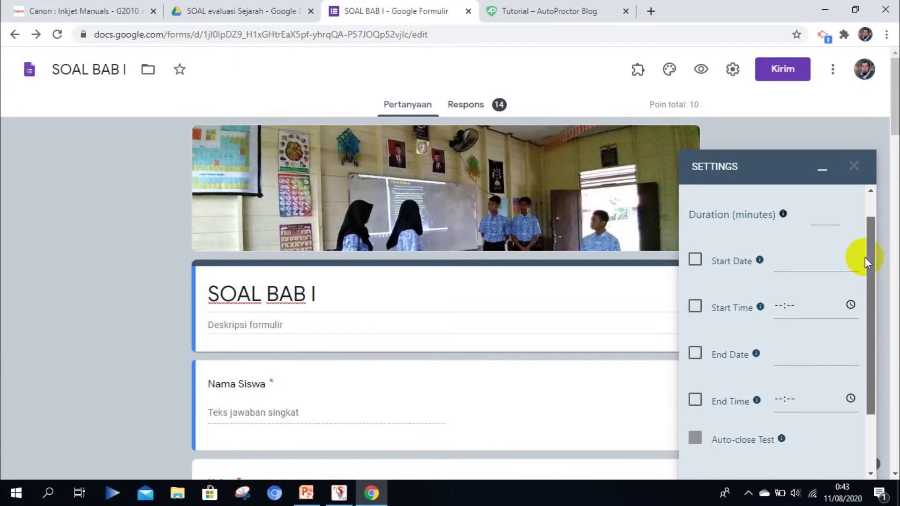
{"action": "left_click", "coordinate": [827, 226]}
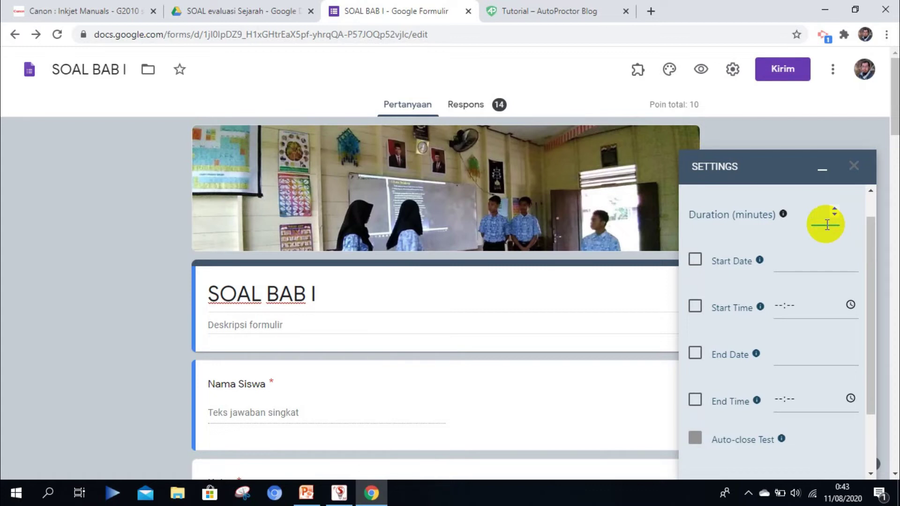
{"action": "type", "text": "30"}
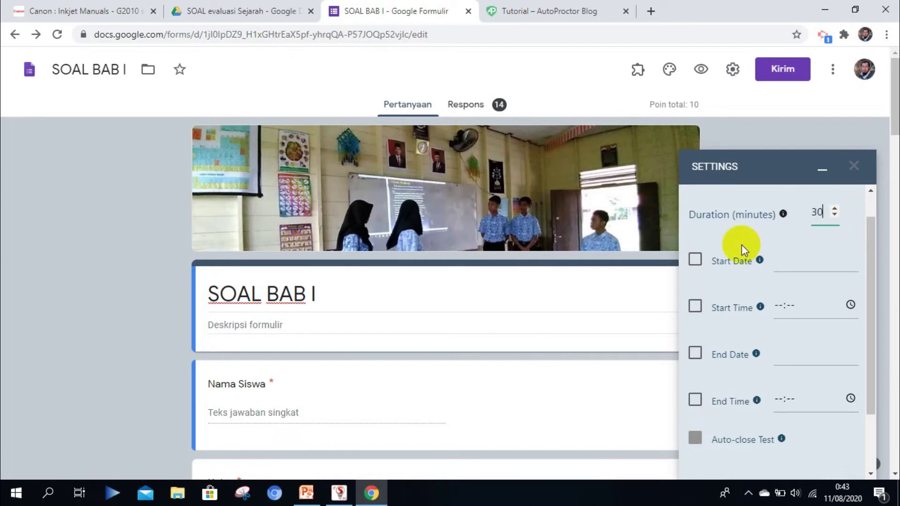
Step: Enable the start date and start time, setting them to Aug 11, 2020 and 12:00
{"action": "left_click", "coordinate": [711, 262]}
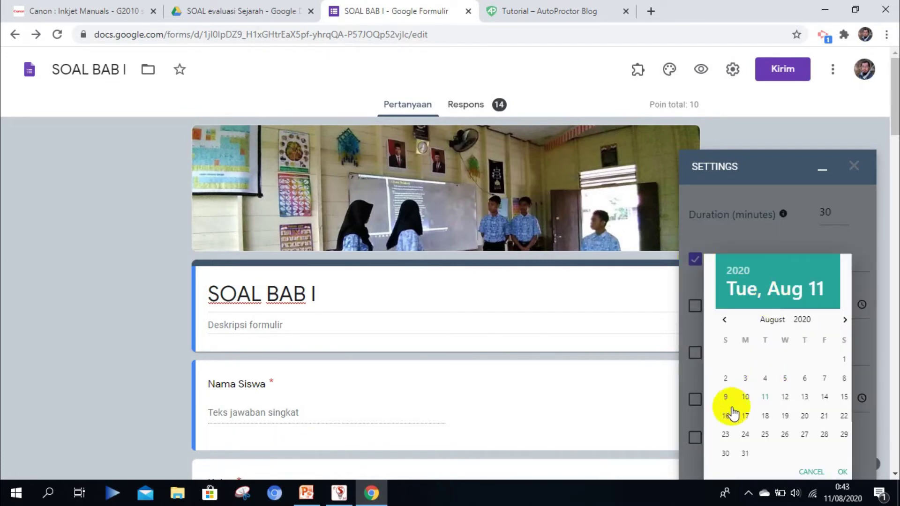
{"action": "left_click", "coordinate": [766, 401]}
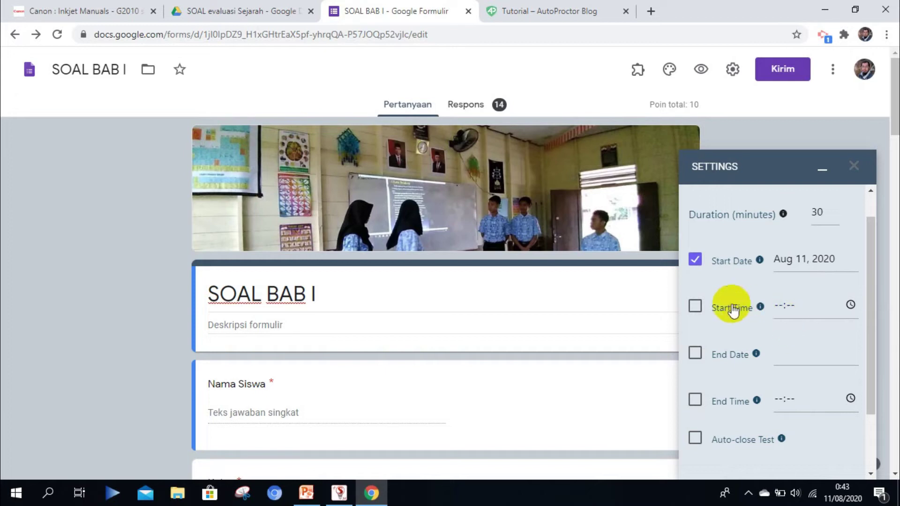
{"action": "left_click", "coordinate": [695, 306]}
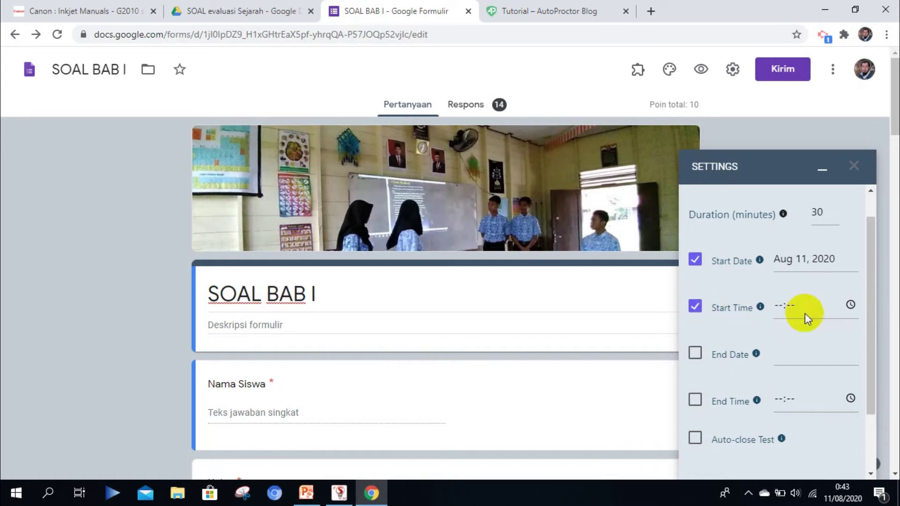
{"action": "left_click", "coordinate": [784, 305]}
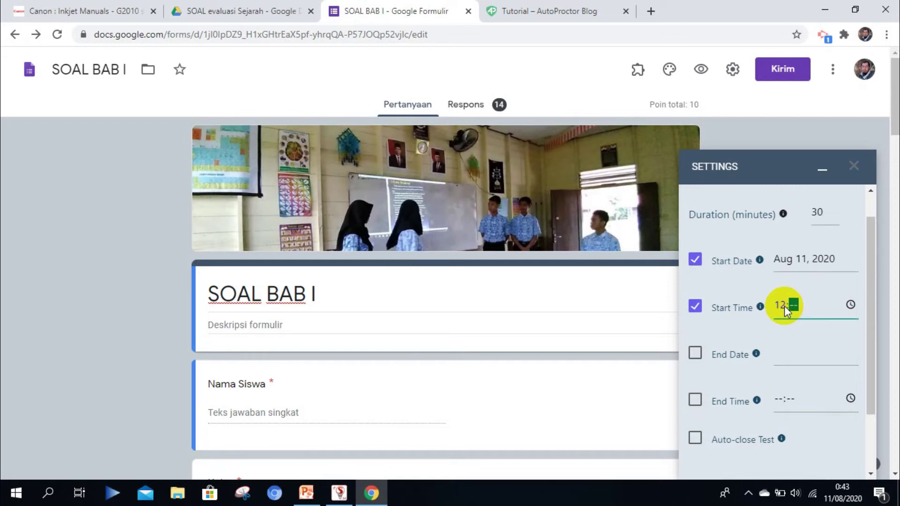
Step: Set the end date to Aug 12, 2020, enable an end time of 12:00, and change the start time to 00:00
{"action": "left_click", "coordinate": [775, 354]}
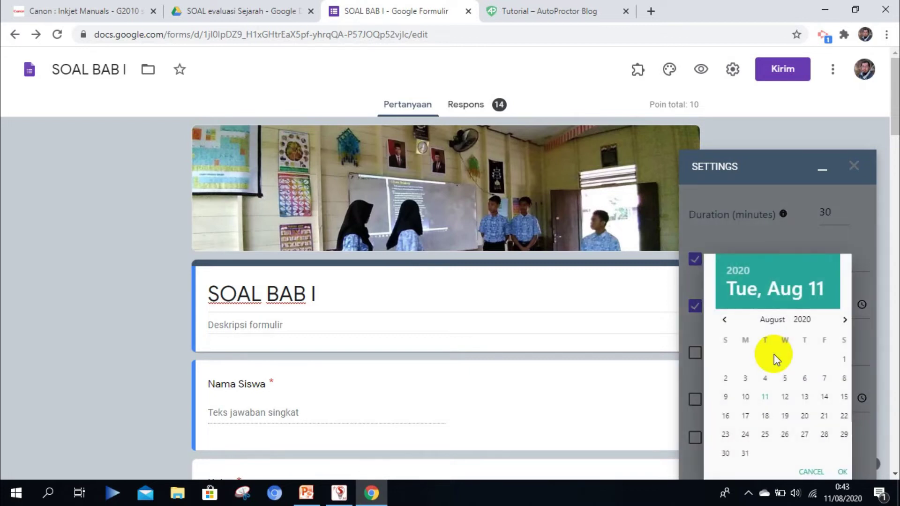
{"action": "left_click", "coordinate": [785, 398]}
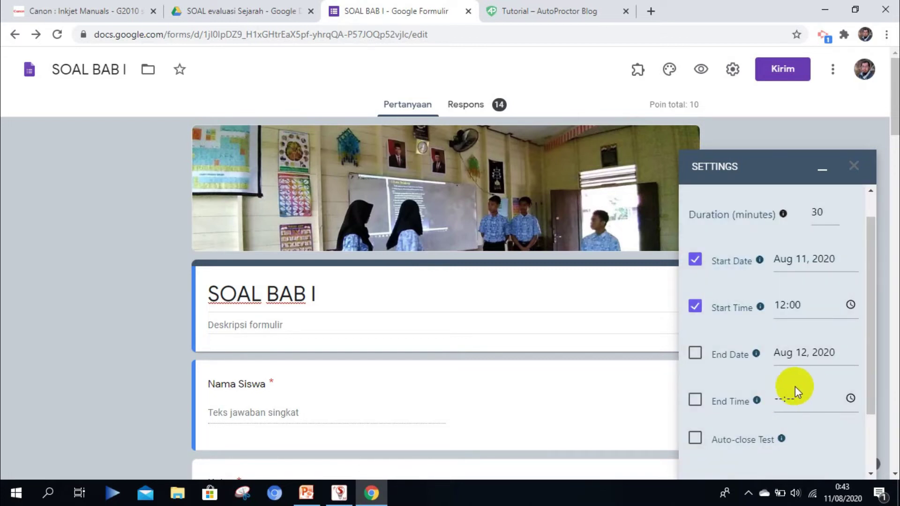
{"action": "left_click", "coordinate": [696, 400]}
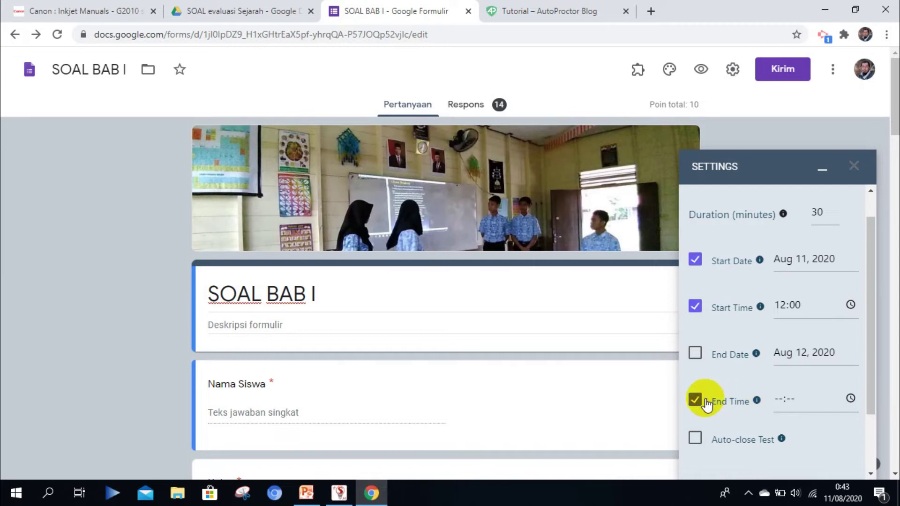
{"action": "left_click", "coordinate": [781, 400]}
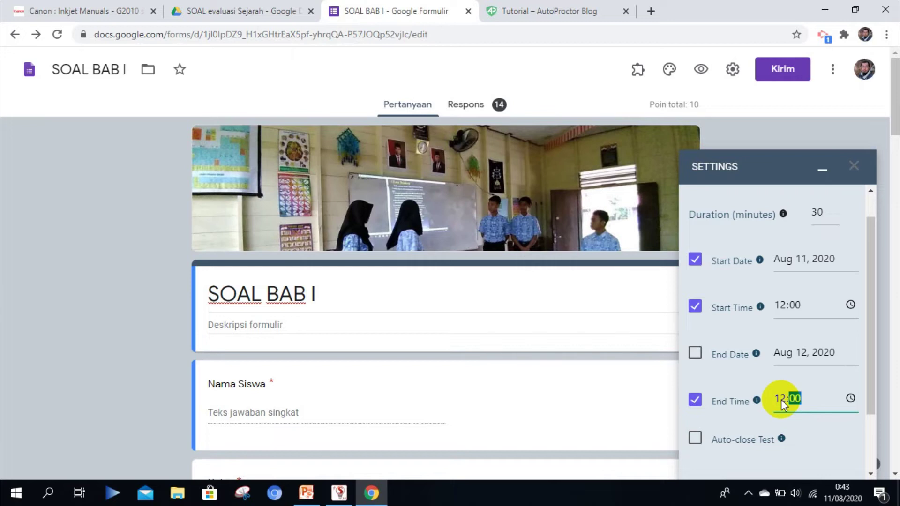
{"action": "left_click", "coordinate": [786, 307]}
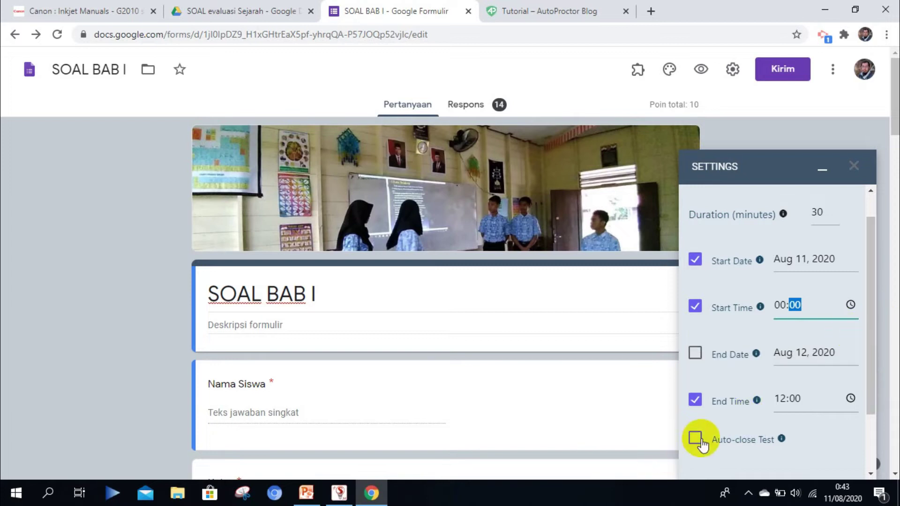
Step: Enable Auto-close Test, save the timer settings and acknowledge the update
{"action": "left_click_drag", "start_coordinate": [871, 333], "coordinate": [872, 370]}
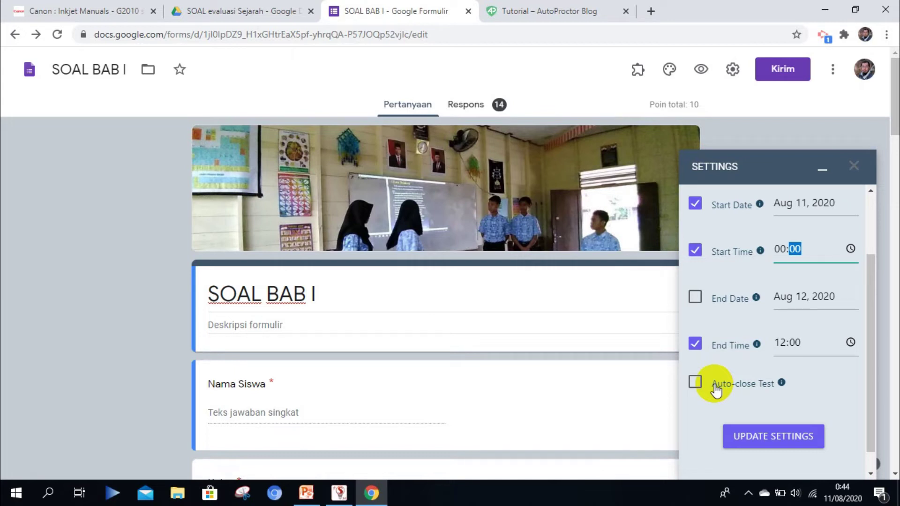
{"action": "left_click", "coordinate": [695, 382]}
{"action": "left_click", "coordinate": [798, 450]}
{"action": "left_click_drag", "start_coordinate": [874, 383], "coordinate": [873, 389]}
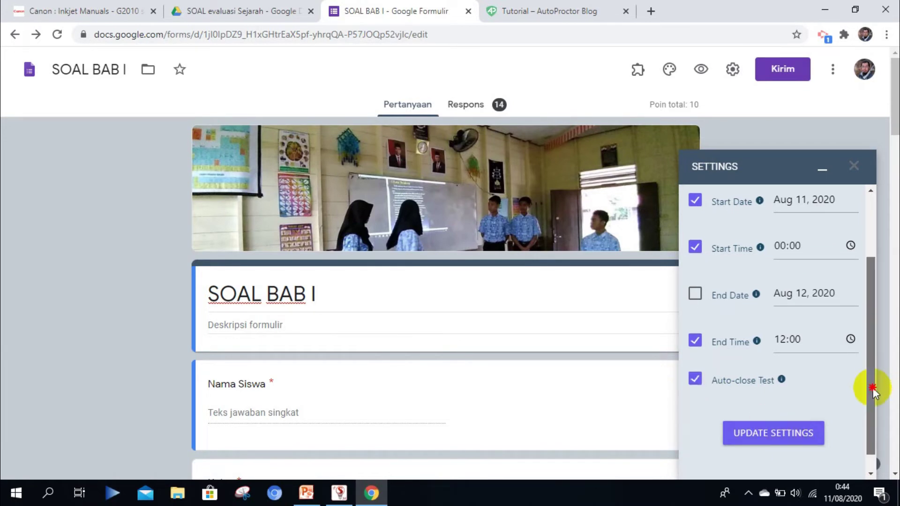
{"action": "scroll", "coordinate": [873, 389], "scroll_direction": "down", "scroll_amount": 1}
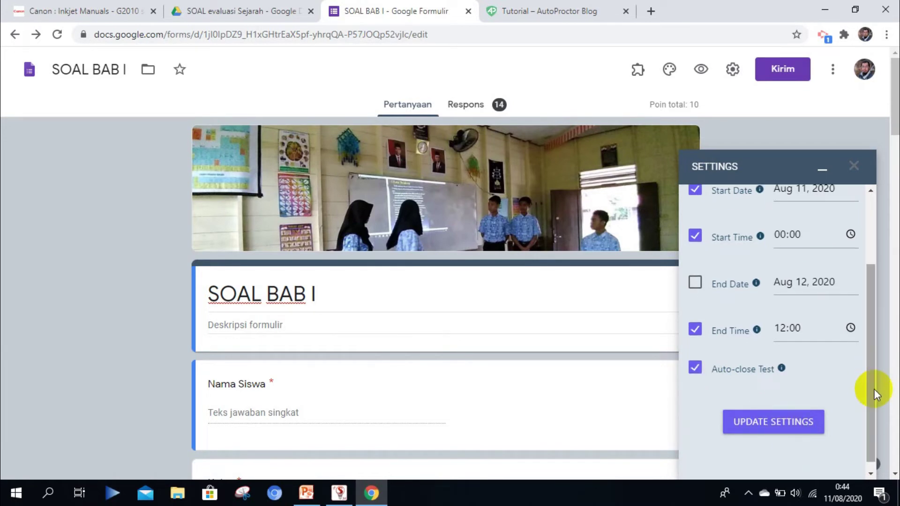
{"action": "left_click", "coordinate": [766, 424]}
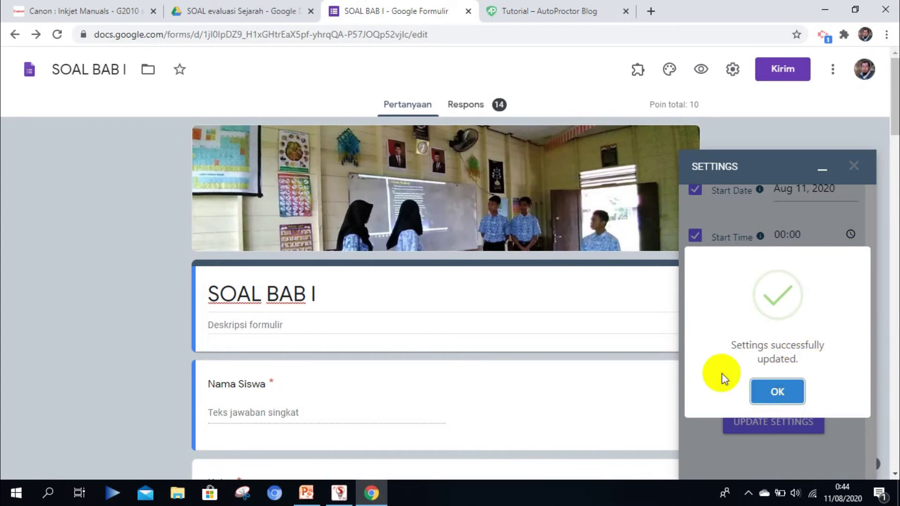
{"action": "left_click", "coordinate": [777, 393]}
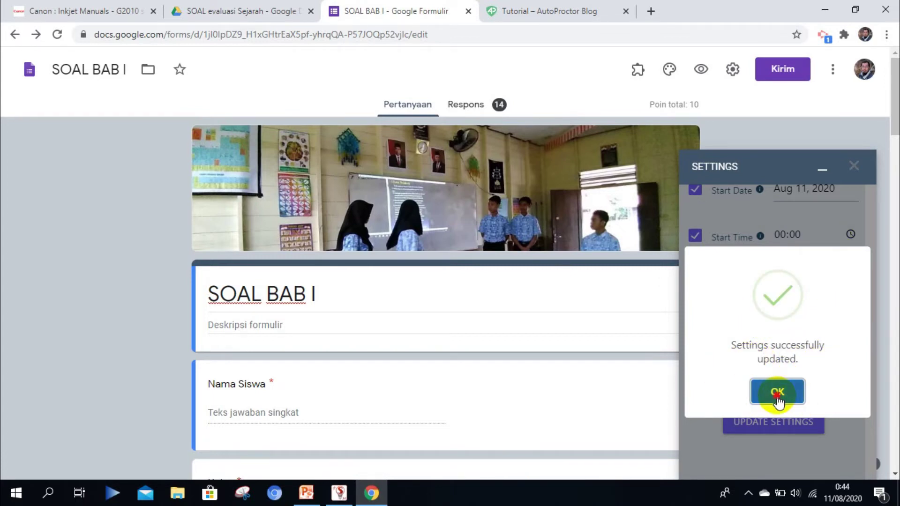
Step: Examine the explanations of the tracking and communication options in AutoProctor's proctor settings
{"action": "left_click_drag", "start_coordinate": [868, 347], "coordinate": [879, 249]}
{"action": "left_click", "coordinate": [834, 196]}
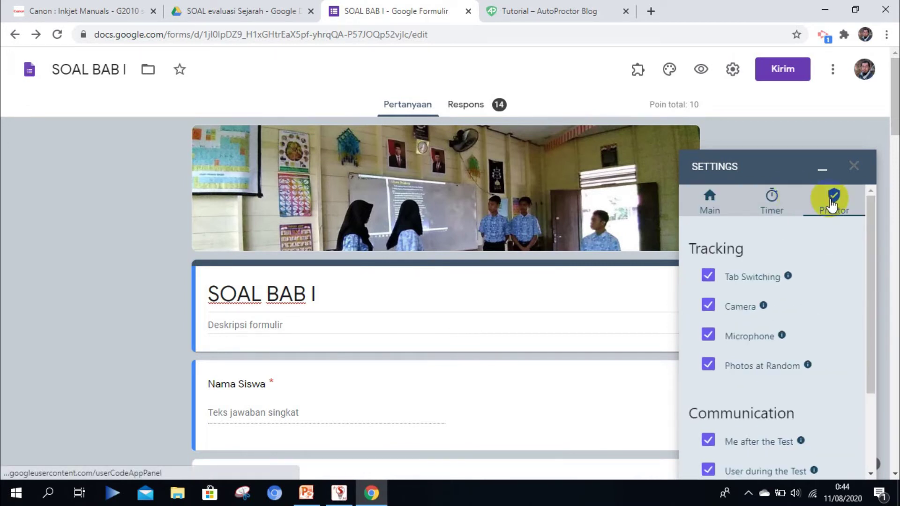
{"action": "left_click_drag", "start_coordinate": [868, 207], "coordinate": [873, 232]}
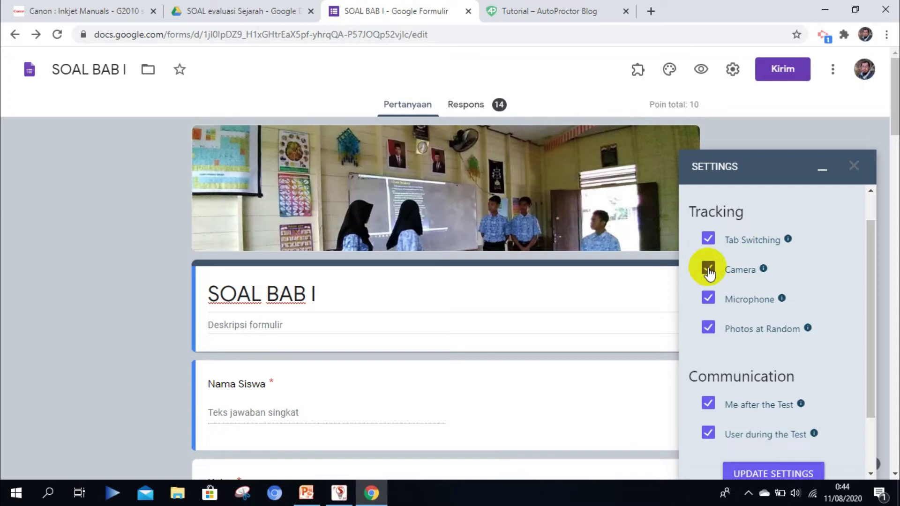
{"action": "mouse_move", "coordinate": [787, 239]}
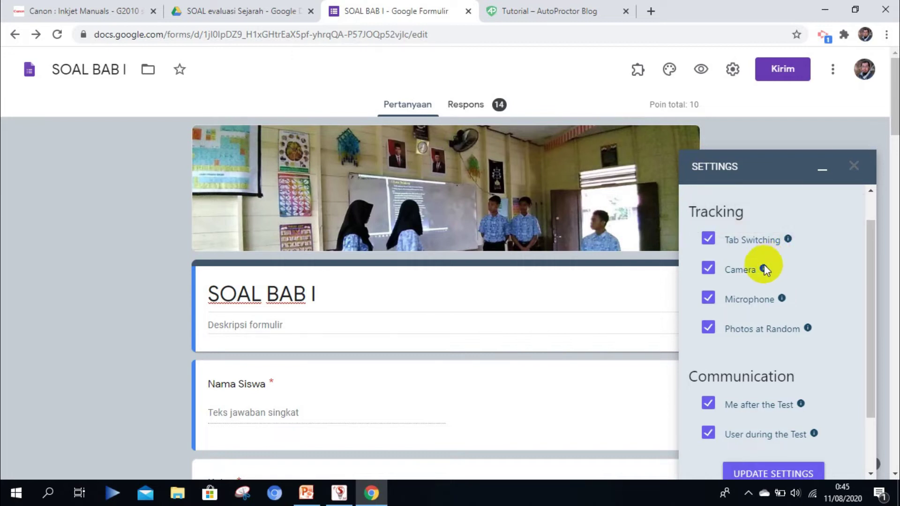
{"action": "mouse_move", "coordinate": [763, 269]}
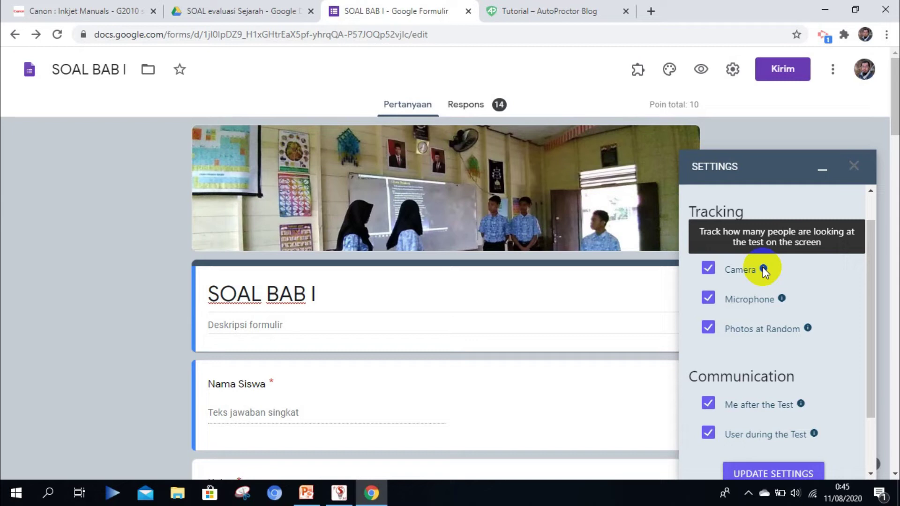
{"action": "mouse_move", "coordinate": [782, 298]}
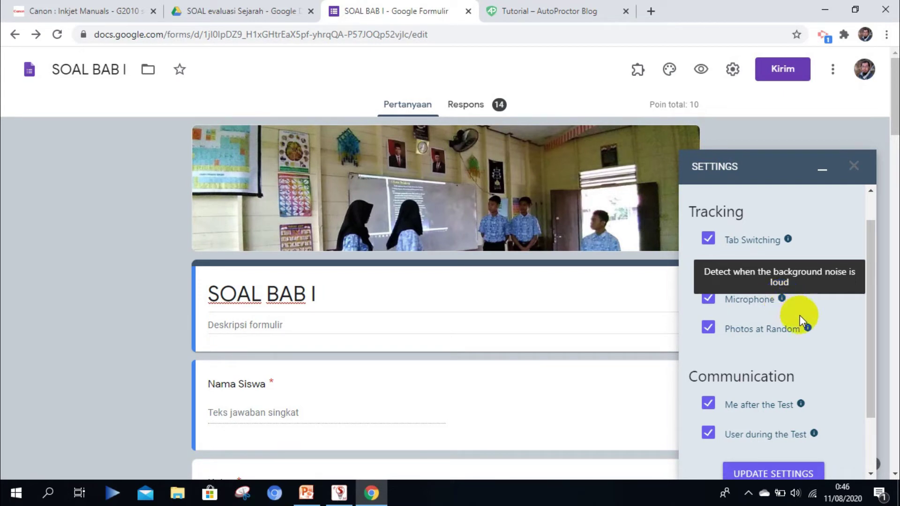
{"action": "mouse_move", "coordinate": [807, 329]}
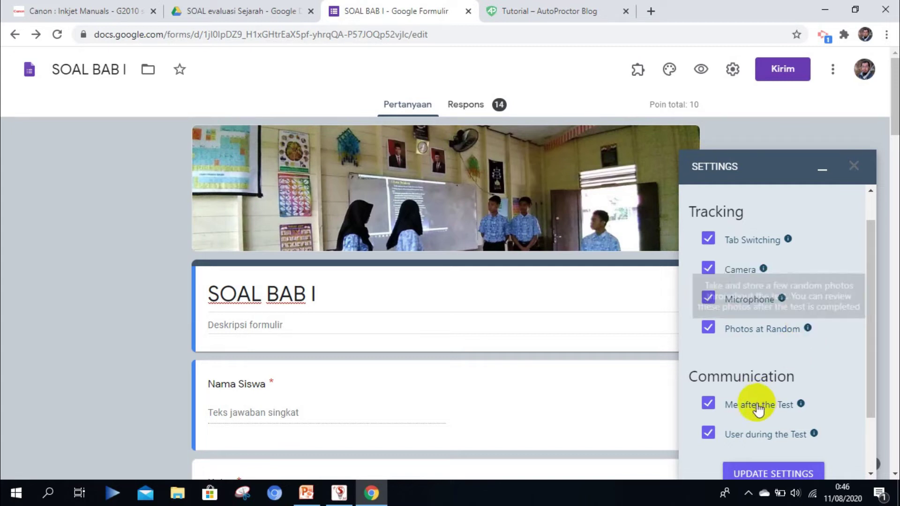
{"action": "mouse_move", "coordinate": [802, 406]}
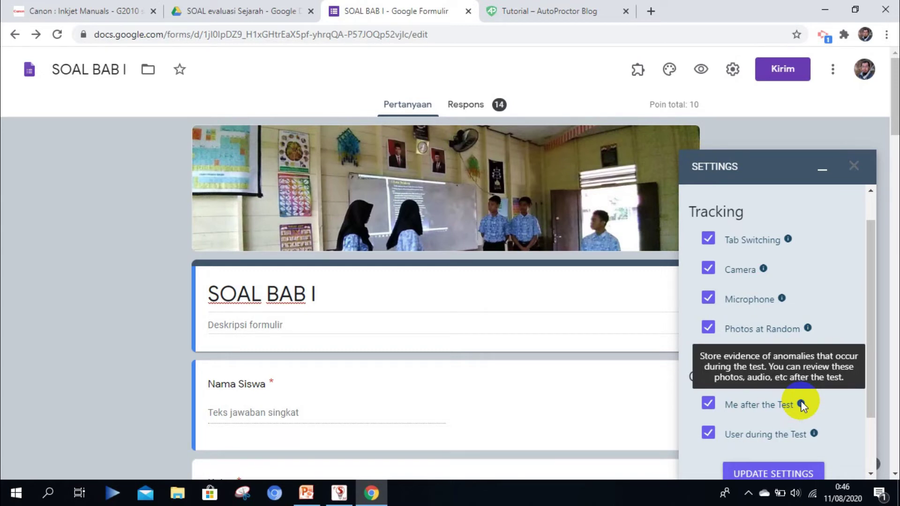
{"action": "mouse_move", "coordinate": [814, 434]}
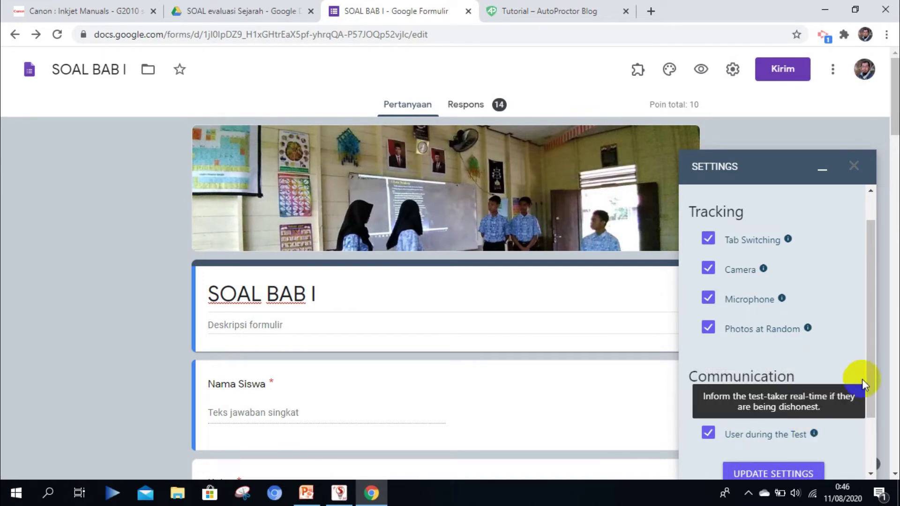
Step: Save the proctor settings with all tracking and communication options enabled, and acknowledge the update
{"action": "left_click_drag", "start_coordinate": [870, 375], "coordinate": [871, 398]}
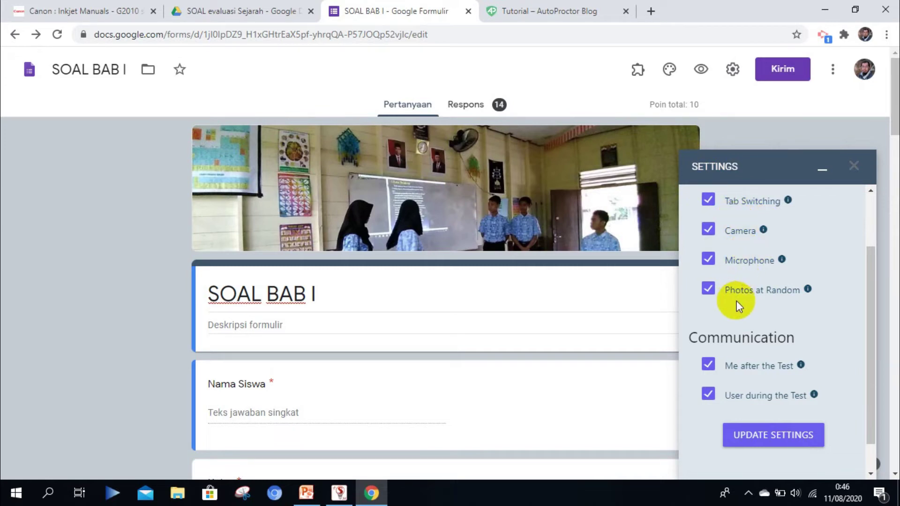
{"action": "left_click", "coordinate": [781, 441]}
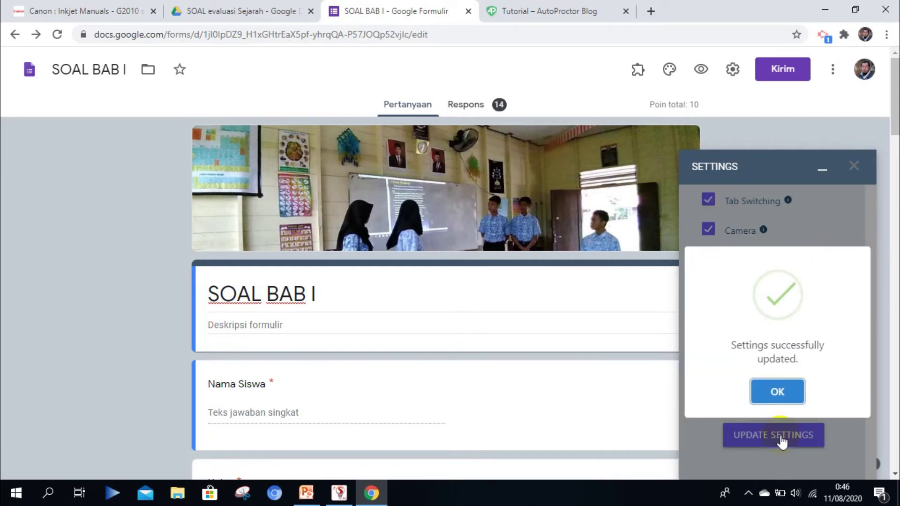
{"action": "left_click", "coordinate": [776, 393]}
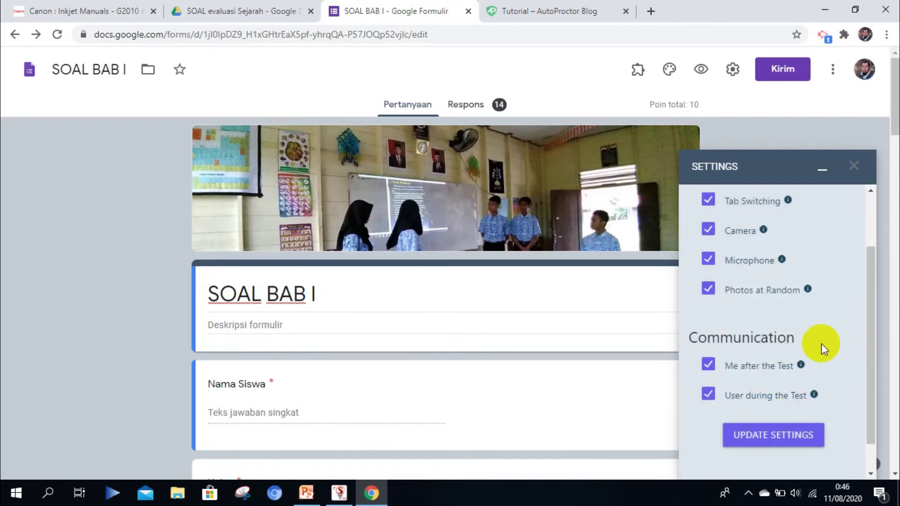
Step: Enable proctoring in the main settings and set the maximum number of attempts to 1
{"action": "left_click_drag", "start_coordinate": [872, 309], "coordinate": [865, 232]}
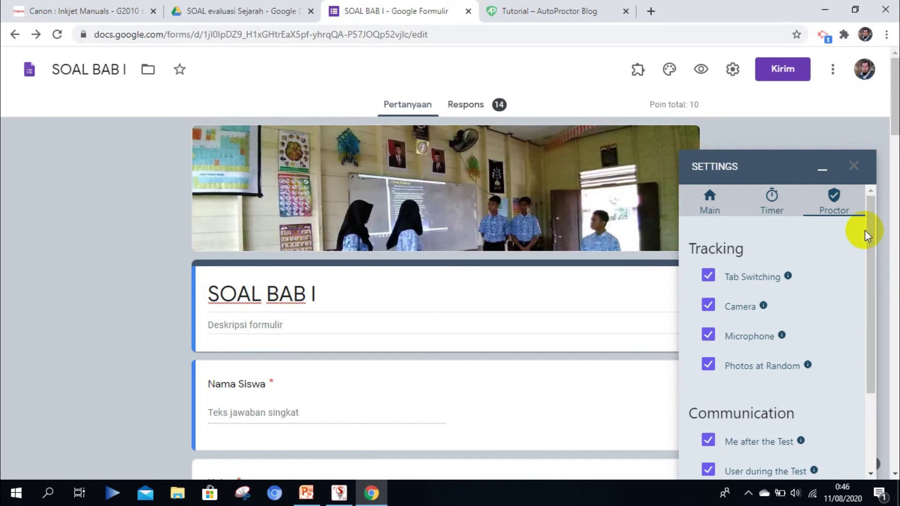
{"action": "left_click", "coordinate": [712, 211]}
{"action": "left_click", "coordinate": [701, 288]}
{"action": "left_click", "coordinate": [806, 333]}
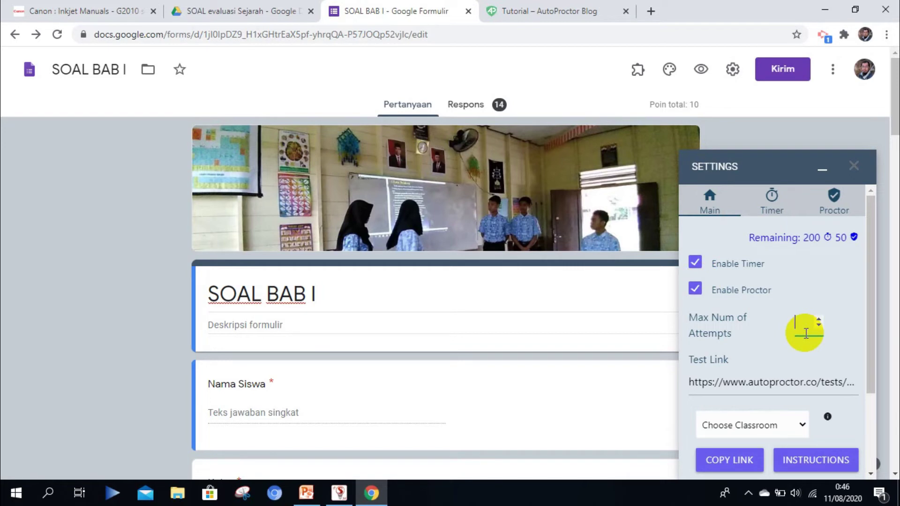
{"action": "type", "text": "1"}
Step: Read the explanation of classroom-specific test links and view the selectable classrooms without assigning one
{"action": "mouse_move", "coordinate": [828, 416]}
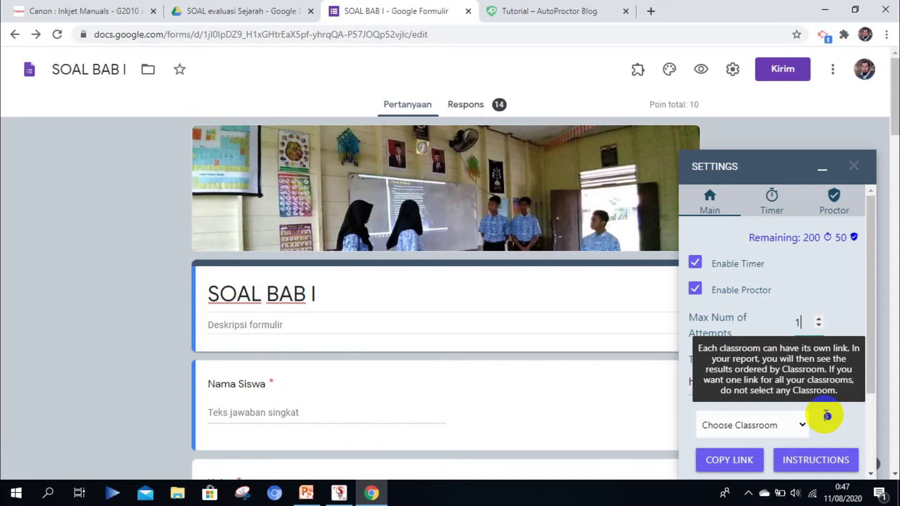
{"action": "left_click", "coordinate": [803, 458]}
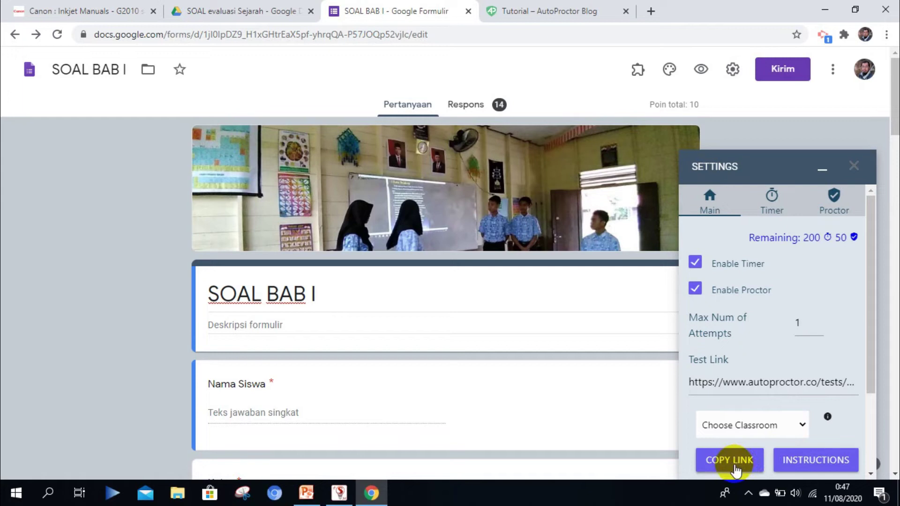
{"action": "left_click", "coordinate": [800, 426]}
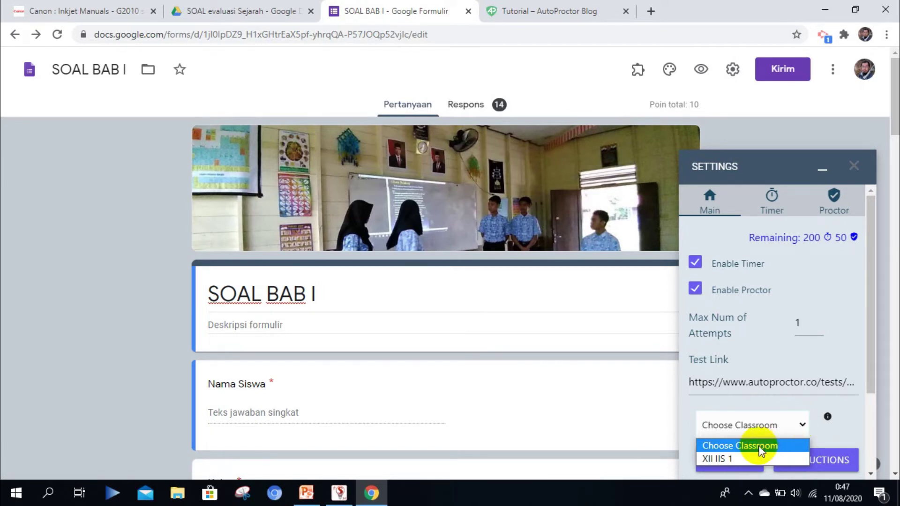
{"action": "left_click", "coordinate": [732, 458]}
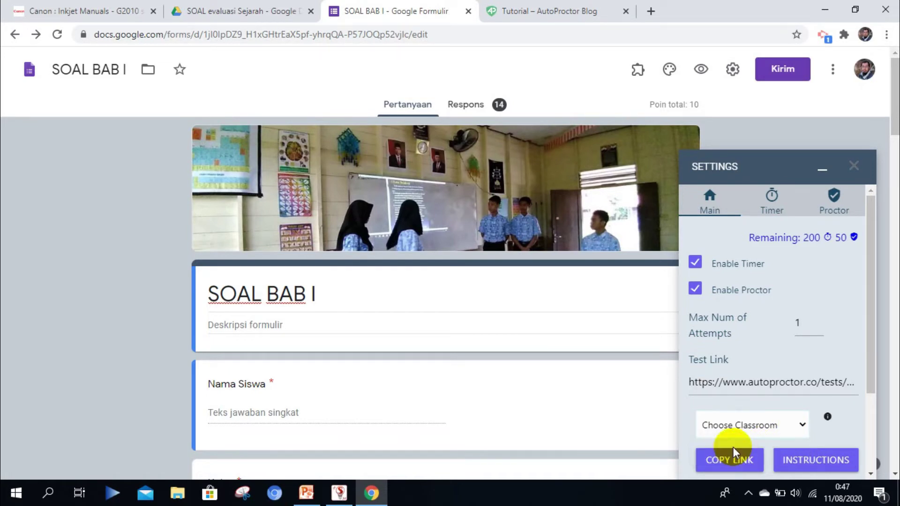
Step: Read through the important notice about the test instructions in the AutoProctor settings and dismiss it
{"action": "left_click", "coordinate": [720, 461]}
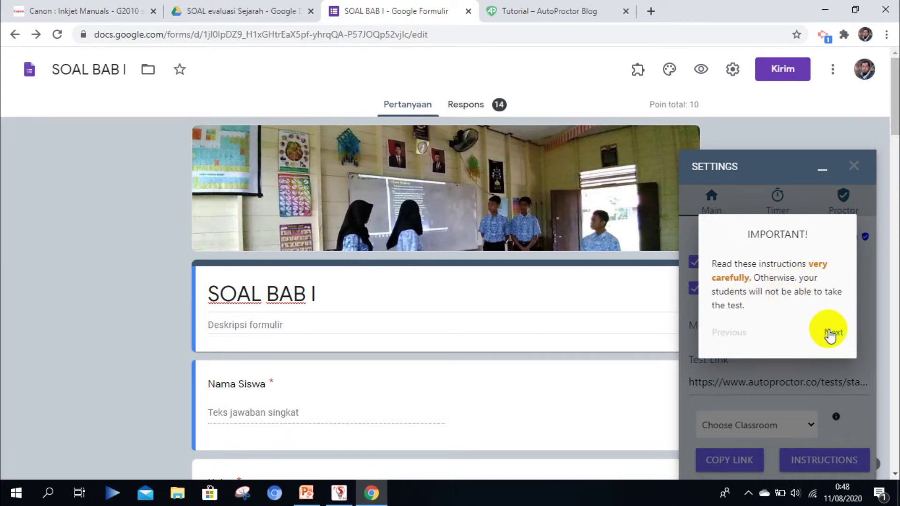
{"action": "left_click", "coordinate": [832, 335]}
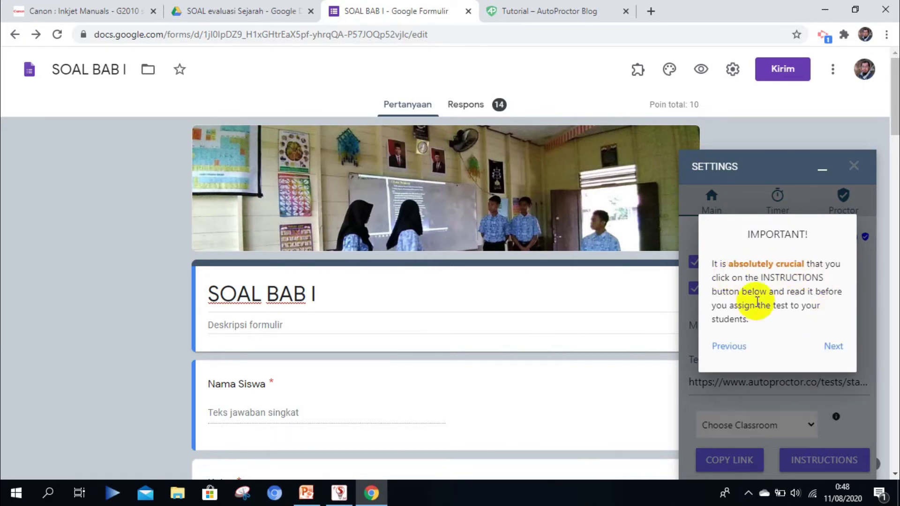
{"action": "left_click", "coordinate": [831, 347]}
{"action": "left_click", "coordinate": [834, 336]}
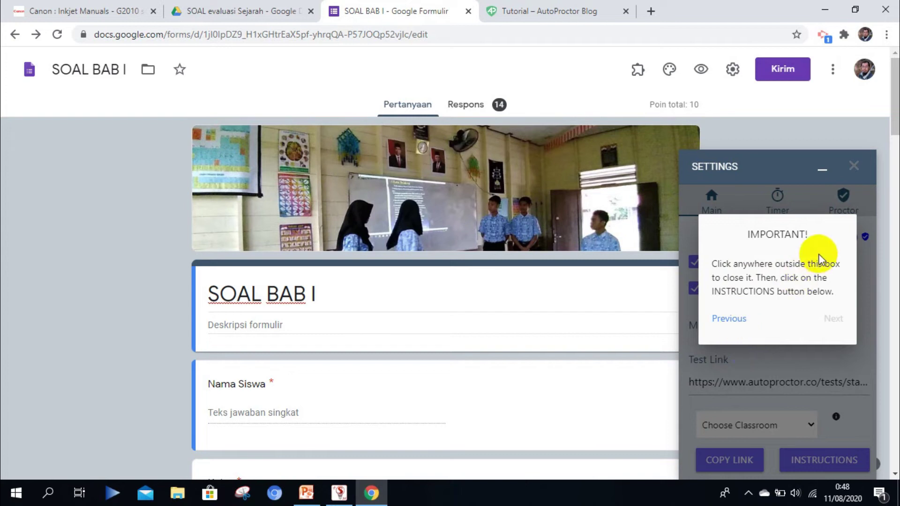
{"action": "left_click", "coordinate": [740, 319]}
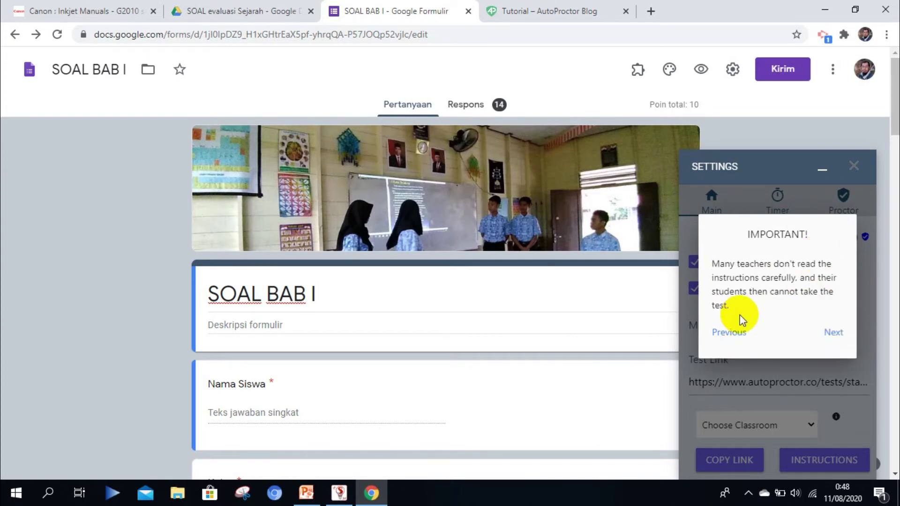
{"action": "left_click", "coordinate": [833, 333]}
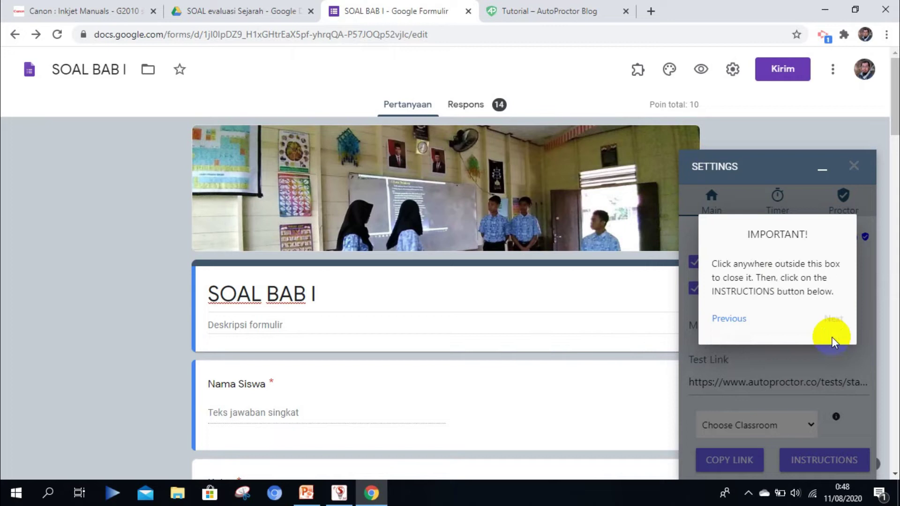
{"action": "left_click", "coordinate": [832, 390]}
Step: Copy the AutoProctor test link and open it in a new browser tab
{"action": "left_click", "coordinate": [713, 461]}
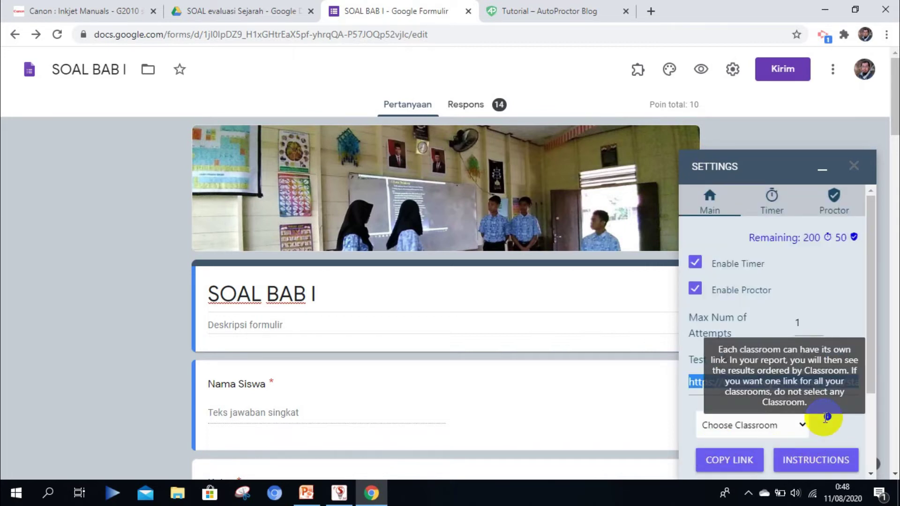
{"action": "left_click", "coordinate": [743, 463]}
{"action": "left_click", "coordinate": [742, 462]}
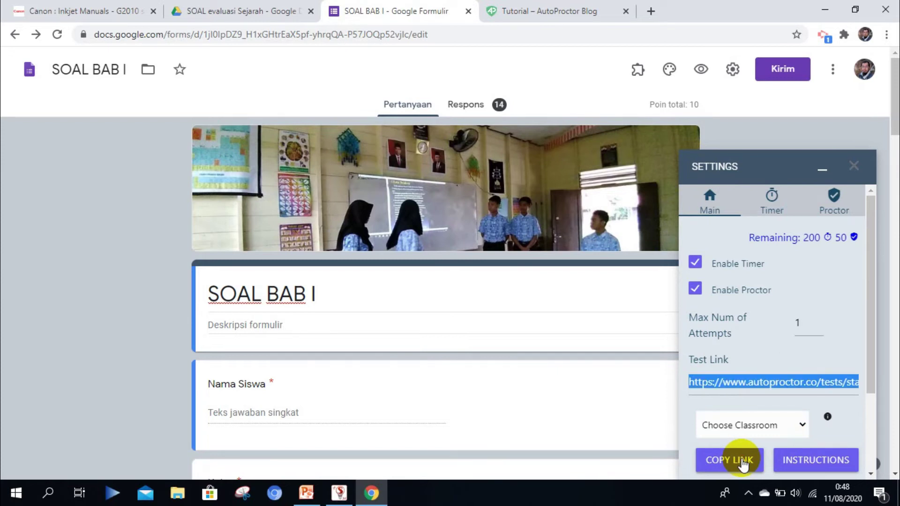
{"action": "left_click", "coordinate": [651, 13]}
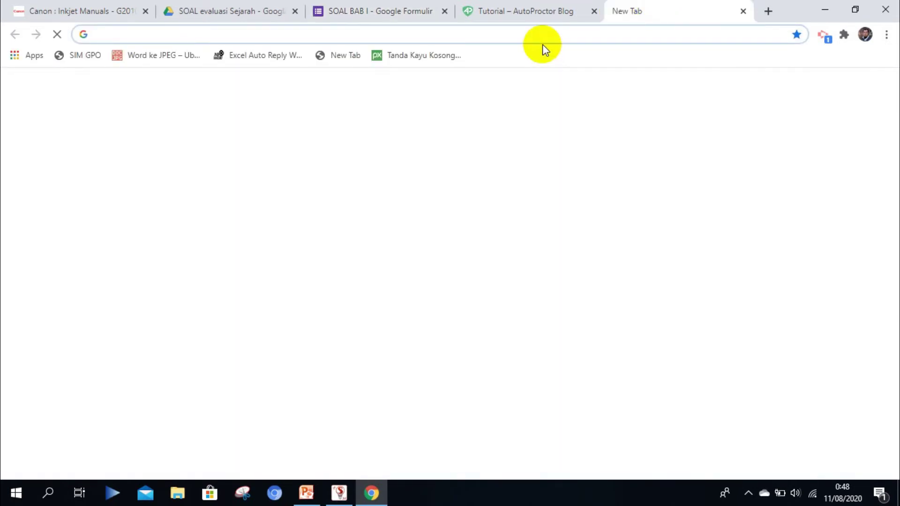
{"action": "left_click", "coordinate": [537, 30]}
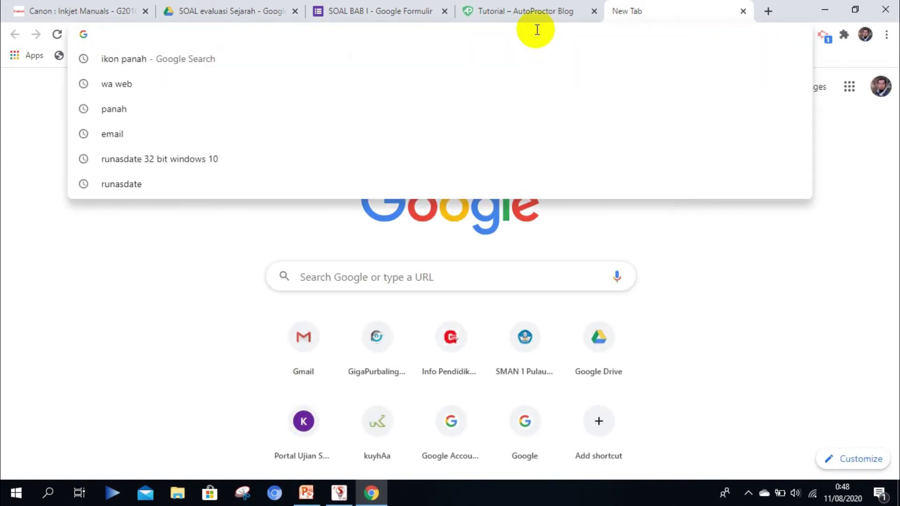
{"action": "key", "text": "ctrl+v"}
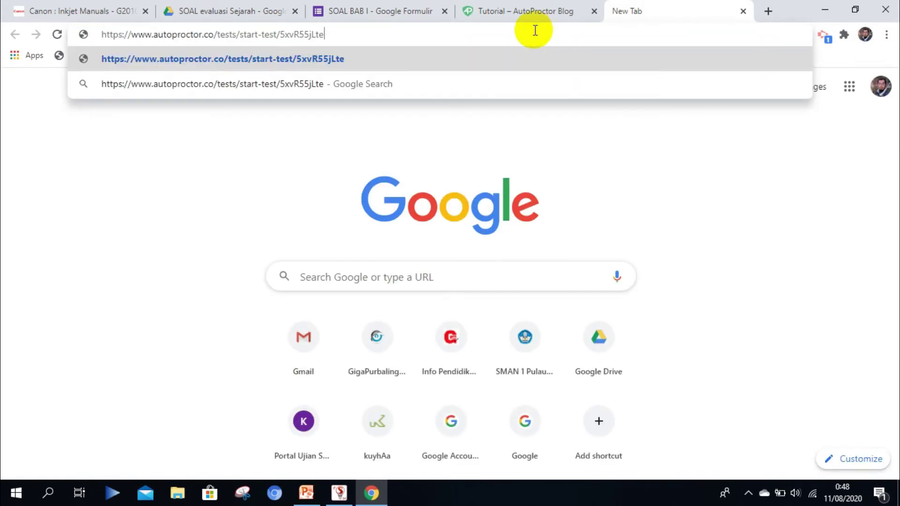
{"action": "key", "text": "Return"}
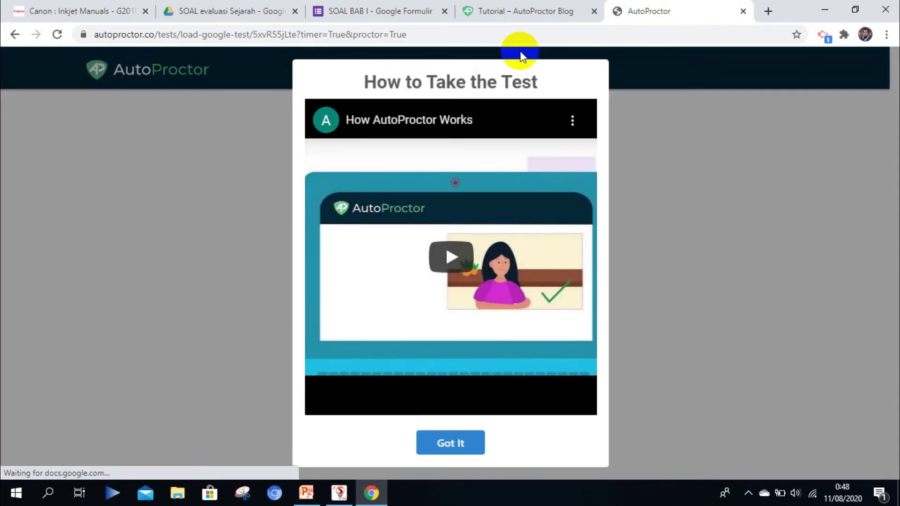
Step: Acknowledge the test guide, close the Google Drive, Canon manuals and SOAL BAB I form tabs, and confirm that closing is finished
{"action": "left_click", "coordinate": [448, 443]}
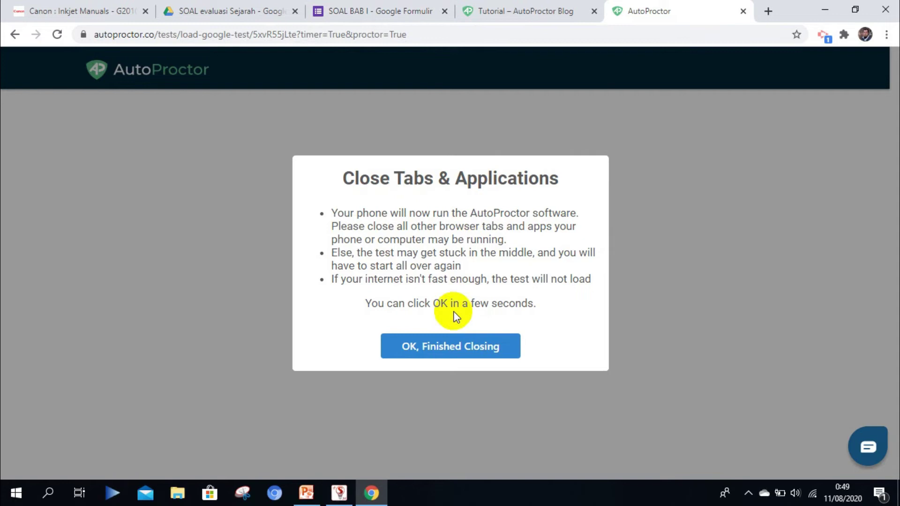
{"action": "left_click", "coordinate": [295, 11]}
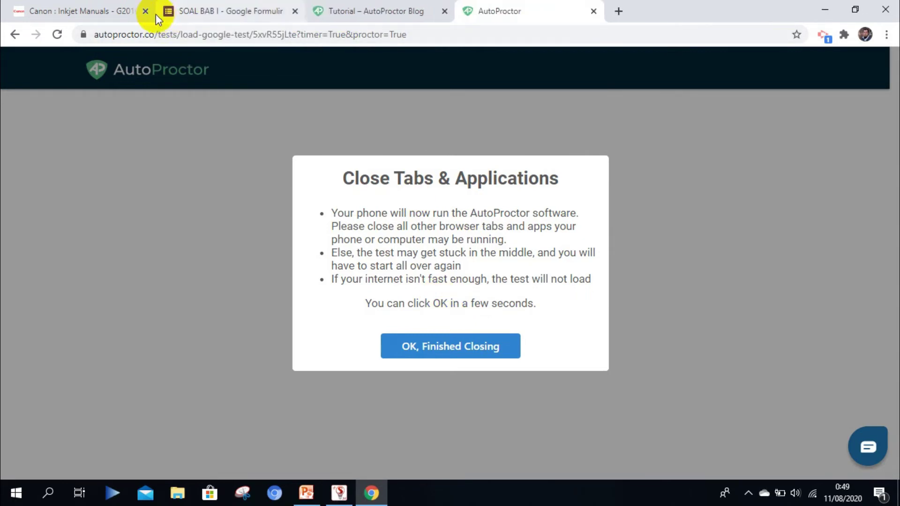
{"action": "left_click", "coordinate": [148, 12]}
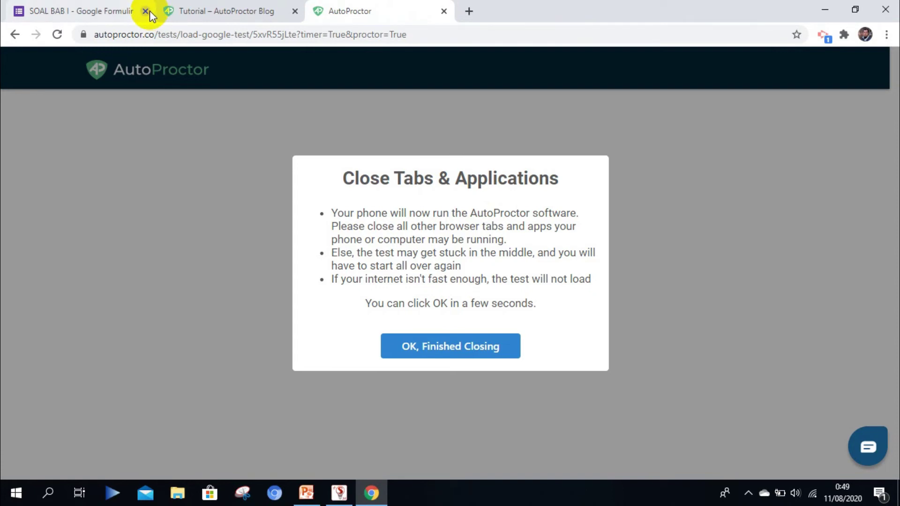
{"action": "left_click", "coordinate": [146, 11]}
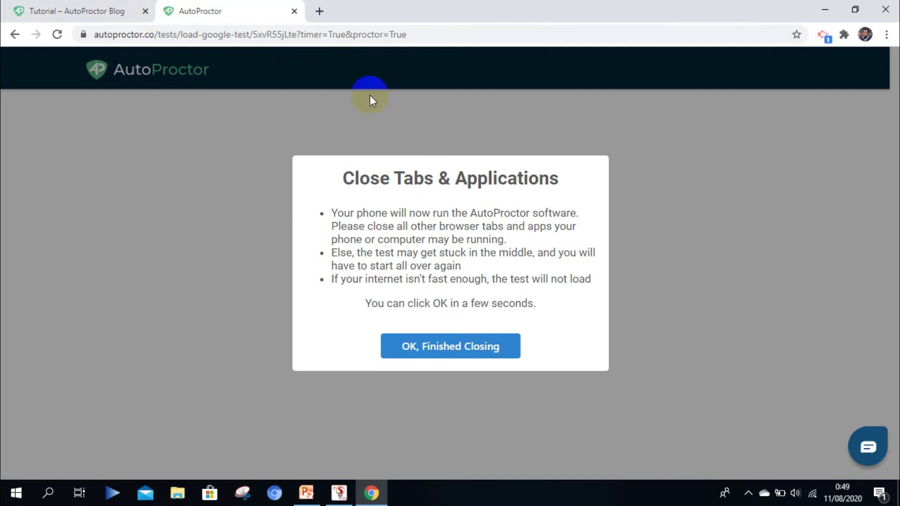
{"action": "left_click", "coordinate": [431, 353]}
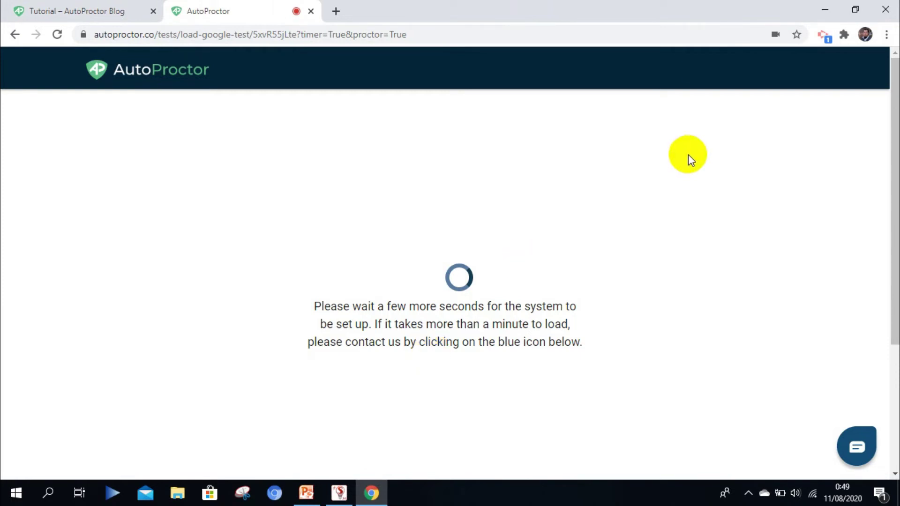
Step: Check the camera and microphone permissions of the test page, keeping access allowed
{"action": "left_click", "coordinate": [776, 34]}
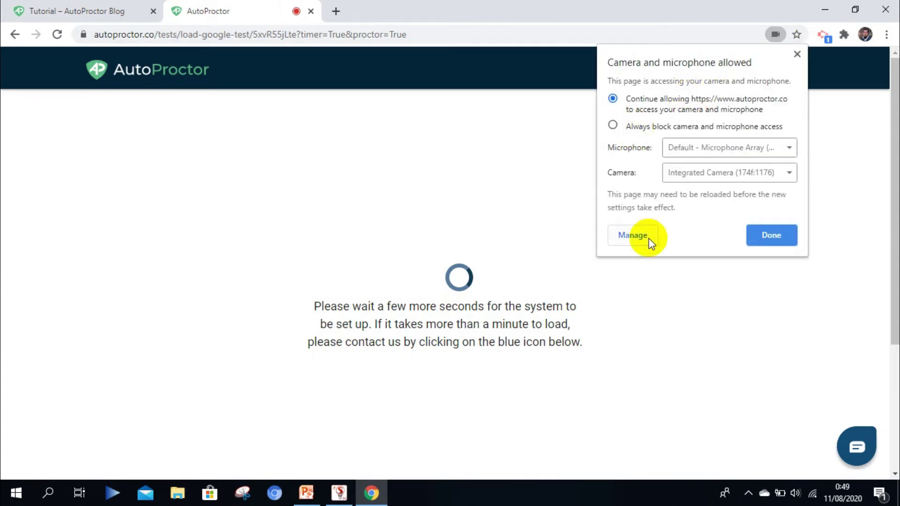
{"action": "left_click", "coordinate": [775, 244]}
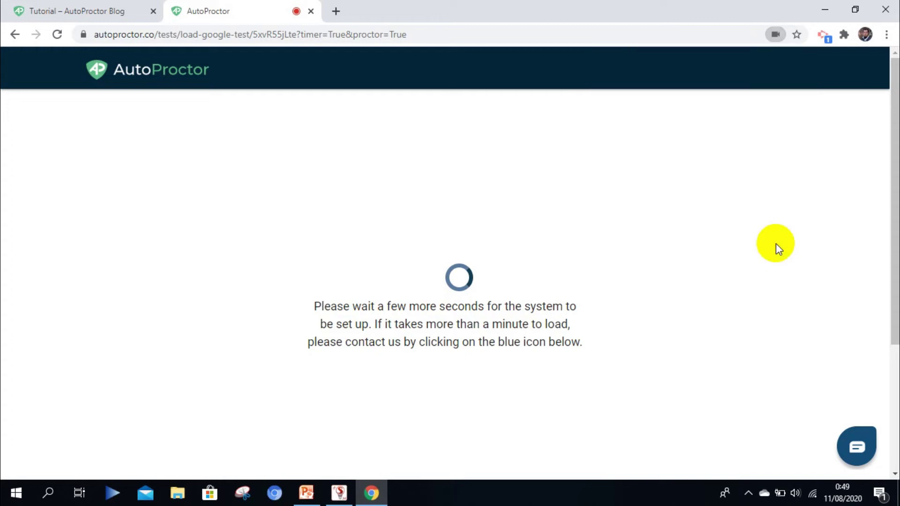
{"action": "left_click", "coordinate": [777, 37]}
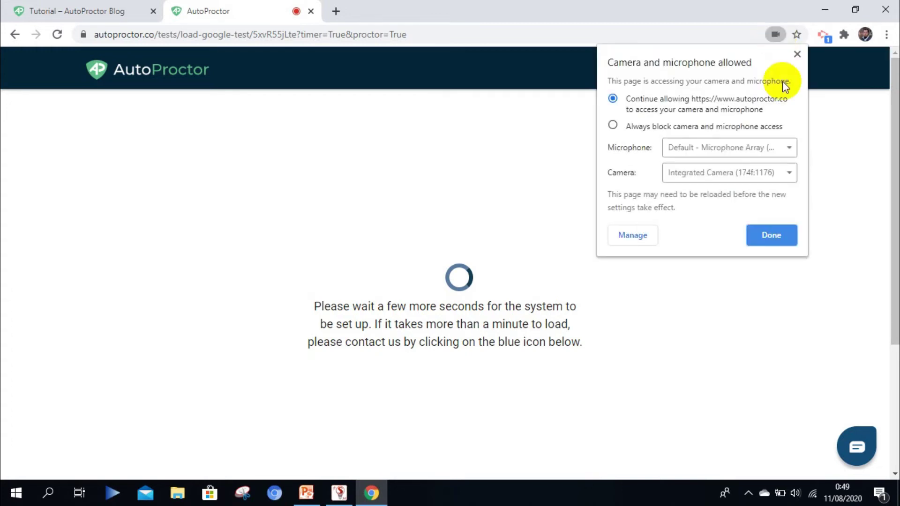
{"action": "left_click", "coordinate": [761, 233]}
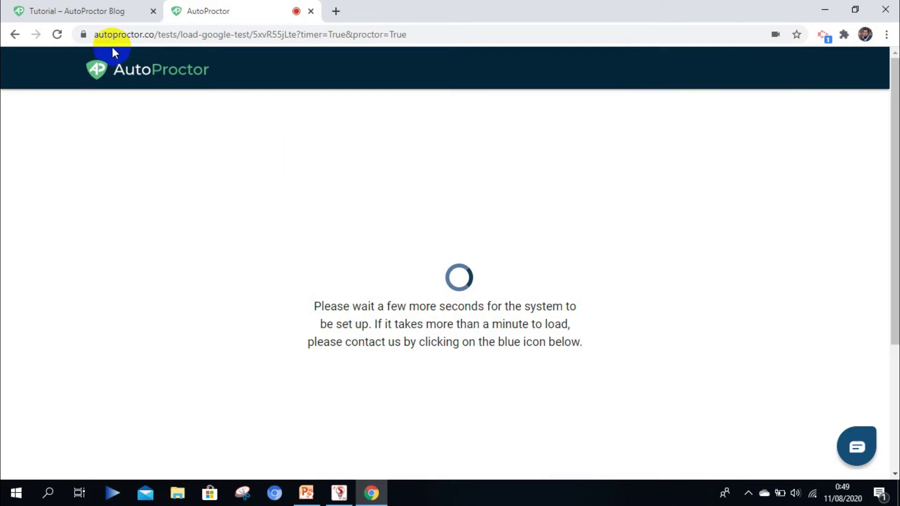
Step: Reload the stuck test page, wait for it to respond, and pass the guide and the closing notice to start the test
{"action": "left_click", "coordinate": [58, 34]}
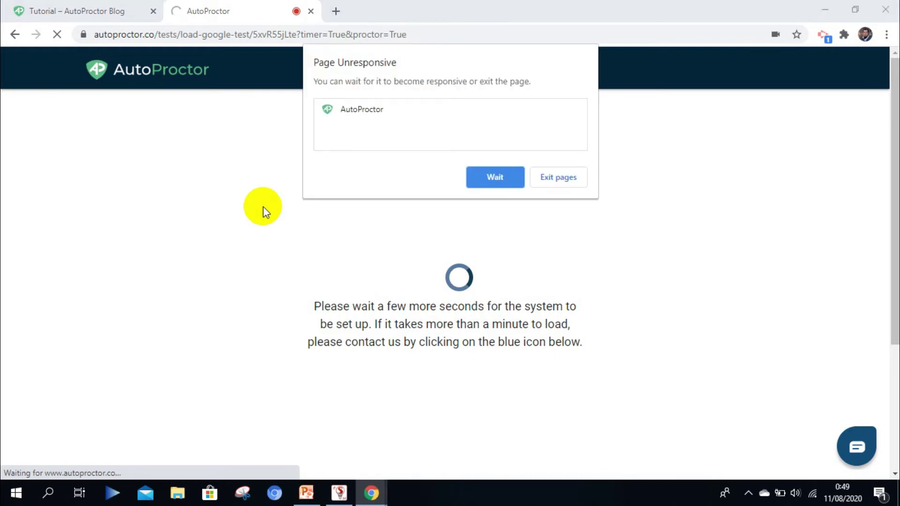
{"action": "left_click", "coordinate": [499, 183]}
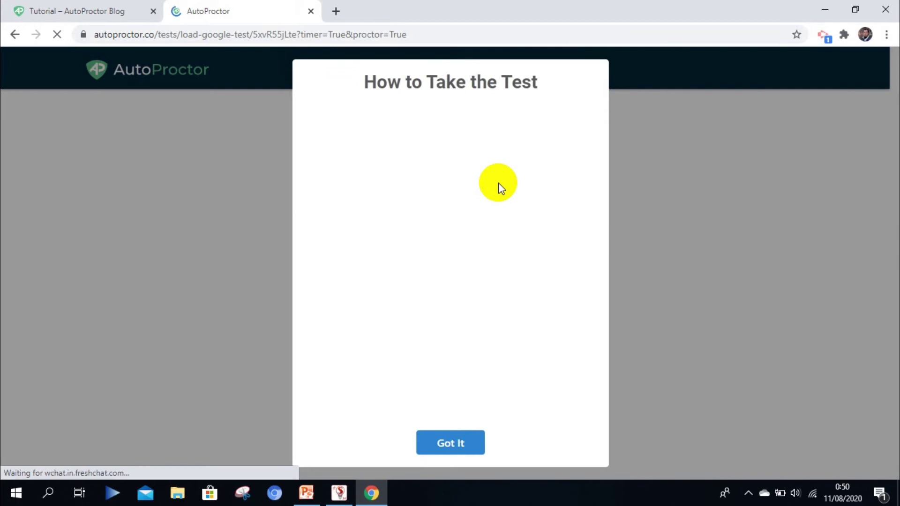
{"action": "left_click", "coordinate": [431, 437]}
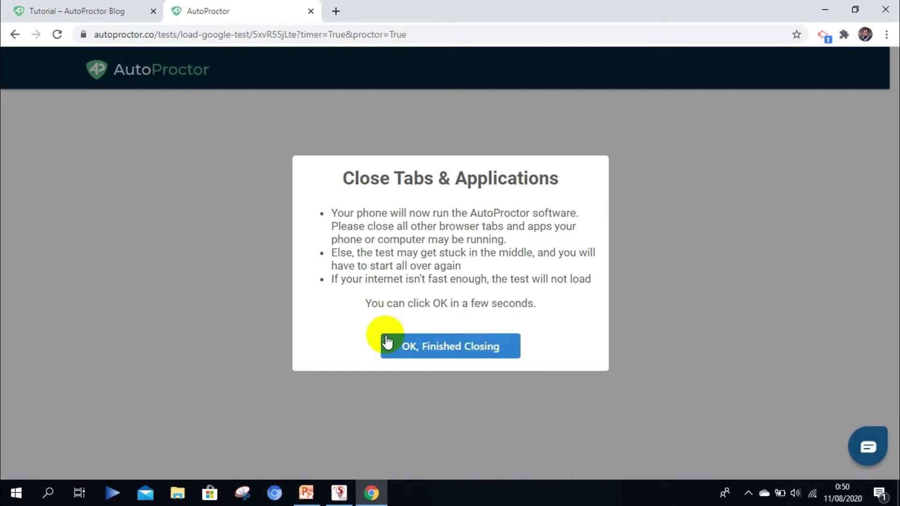
{"action": "left_click", "coordinate": [403, 344]}
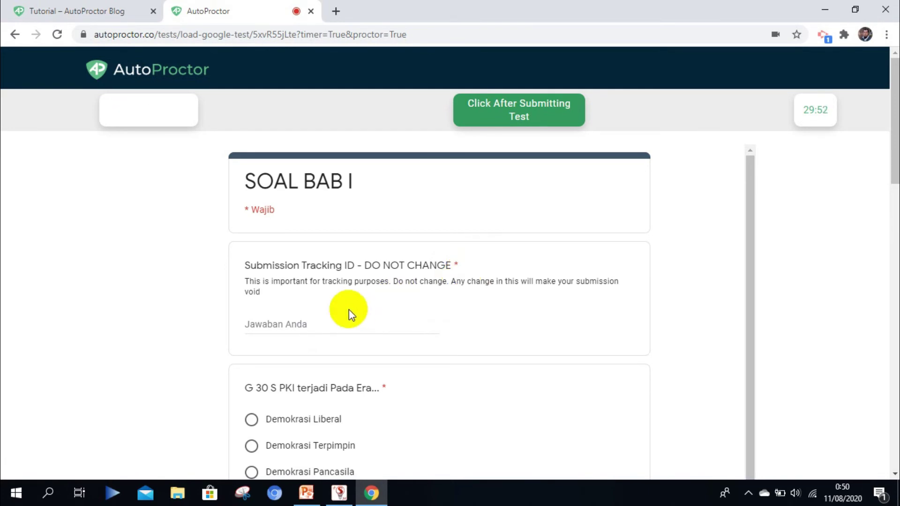
Step: Enter "xx" as the answer to the Submission Tracking ID question
{"action": "left_click", "coordinate": [327, 319]}
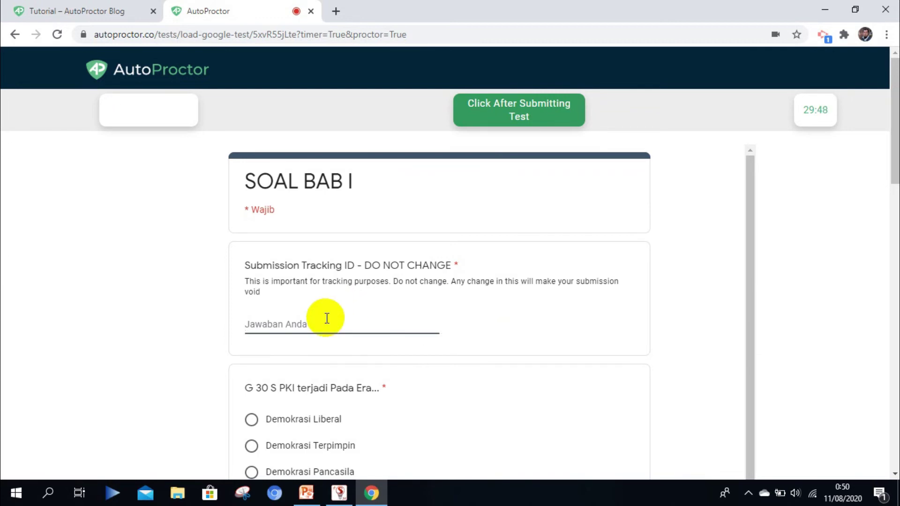
{"action": "type", "text": "xx"}
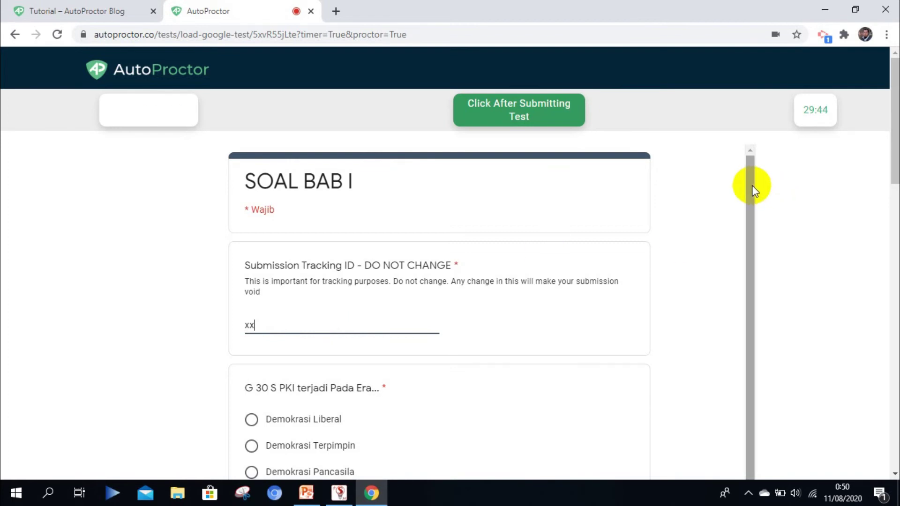
{"action": "left_click_drag", "start_coordinate": [752, 185], "coordinate": [752, 186]}
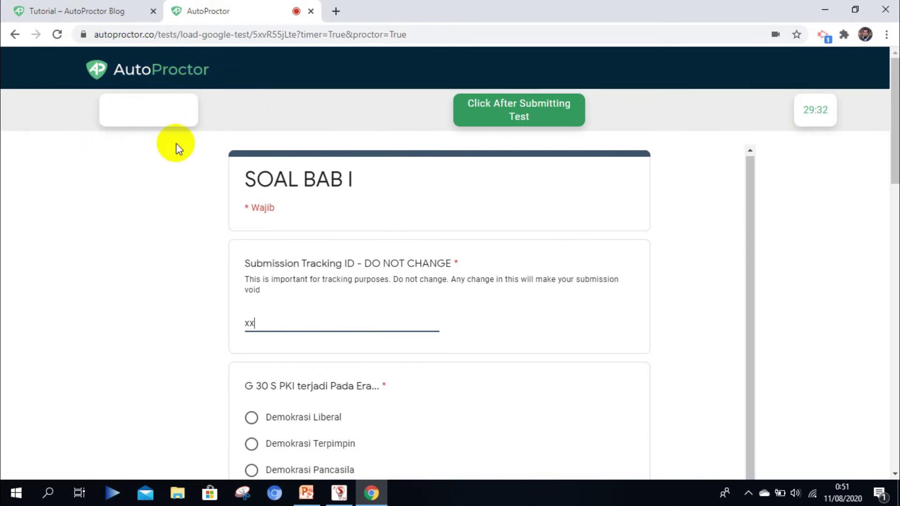
Step: Answer the G 30 S PKI question with Demokrasi Reformasi and the NI/TII figure question with Amir Fatah
{"action": "left_click", "coordinate": [899, 142]}
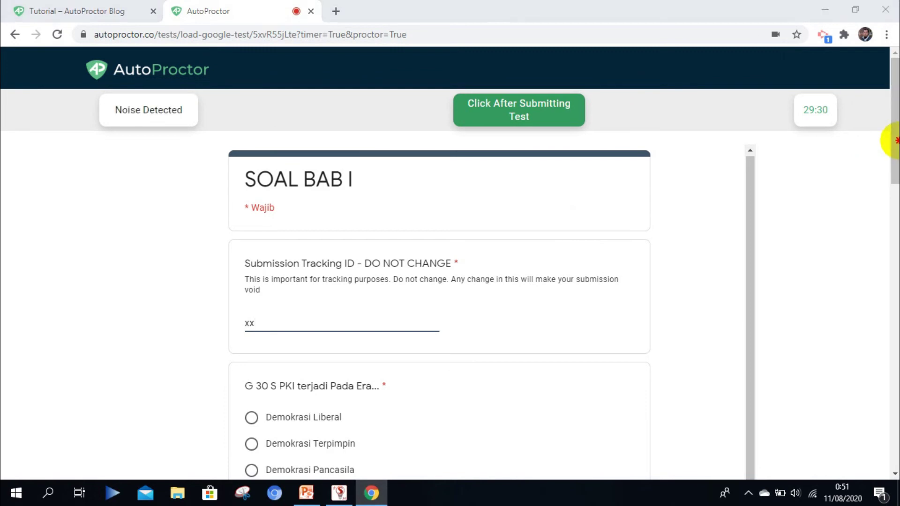
{"action": "left_click_drag", "start_coordinate": [897, 141], "coordinate": [895, 185]}
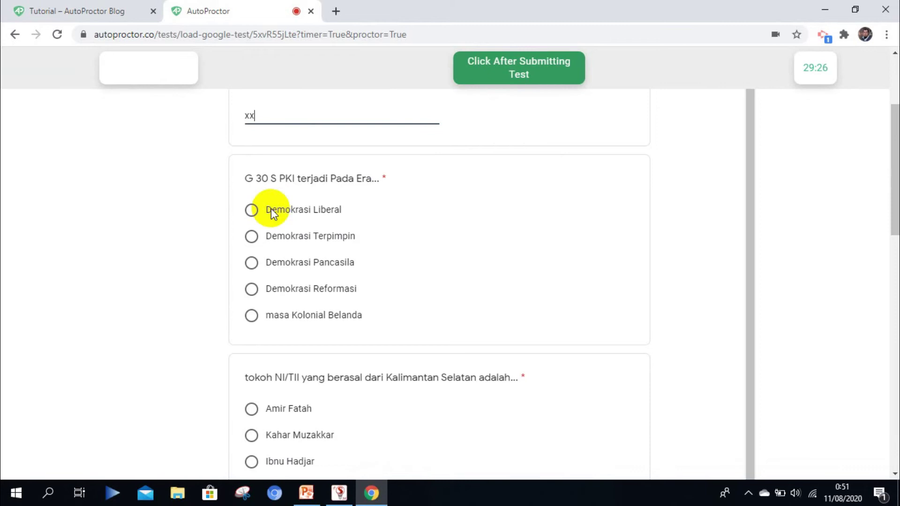
{"action": "left_click", "coordinate": [256, 289]}
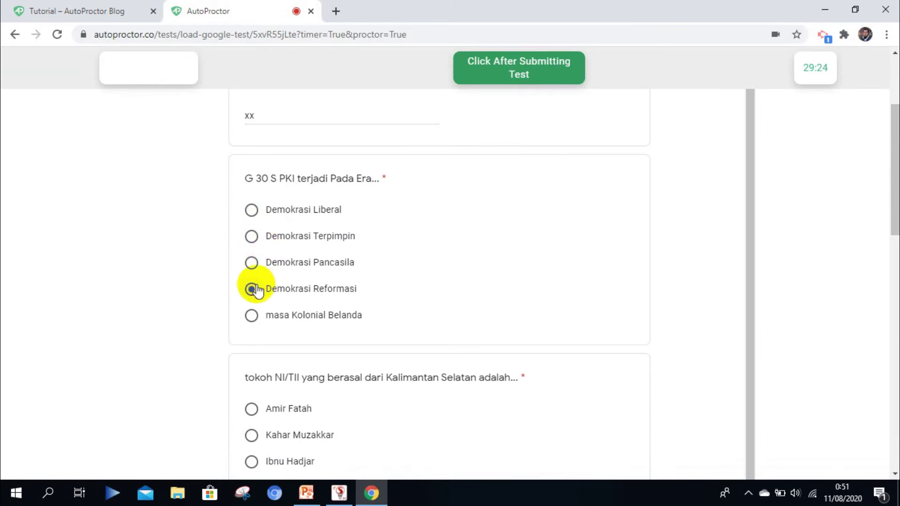
{"action": "scroll", "coordinate": [753, 281], "scroll_direction": "down", "scroll_amount": 3}
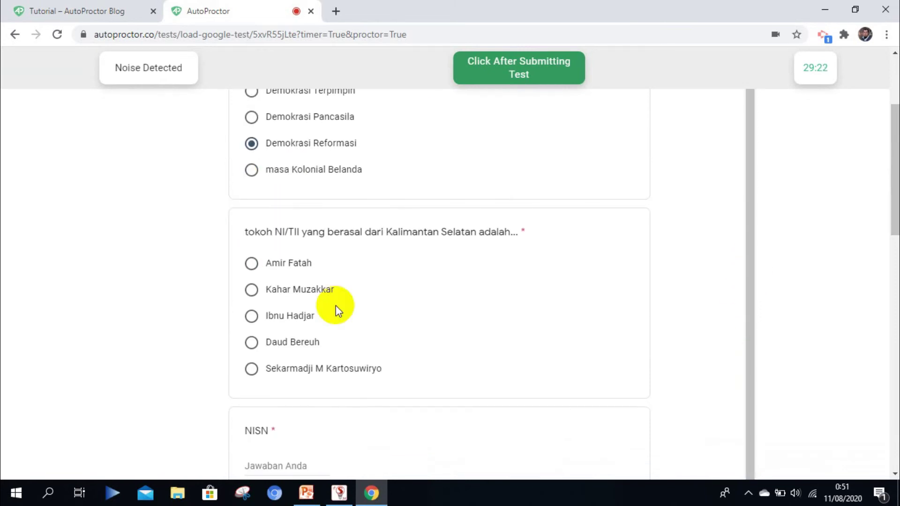
{"action": "left_click", "coordinate": [250, 264]}
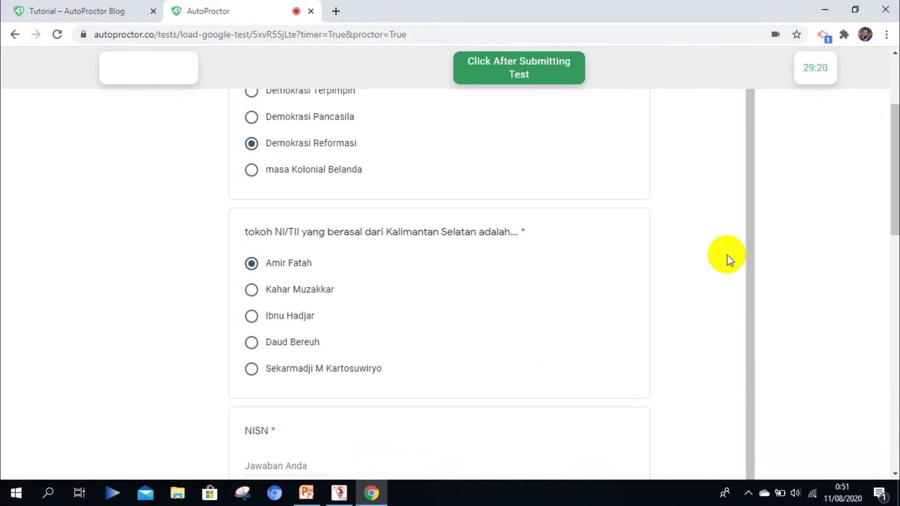
Step: Fill in the student's NISN number and answer the PPKI 18 Agustus 1945 question with "pemilihan presiden"
{"action": "scroll", "coordinate": [748, 350], "scroll_direction": "down", "scroll_amount": 4}
{"action": "left_click", "coordinate": [311, 291]}
{"action": "type", "text": "1234"}
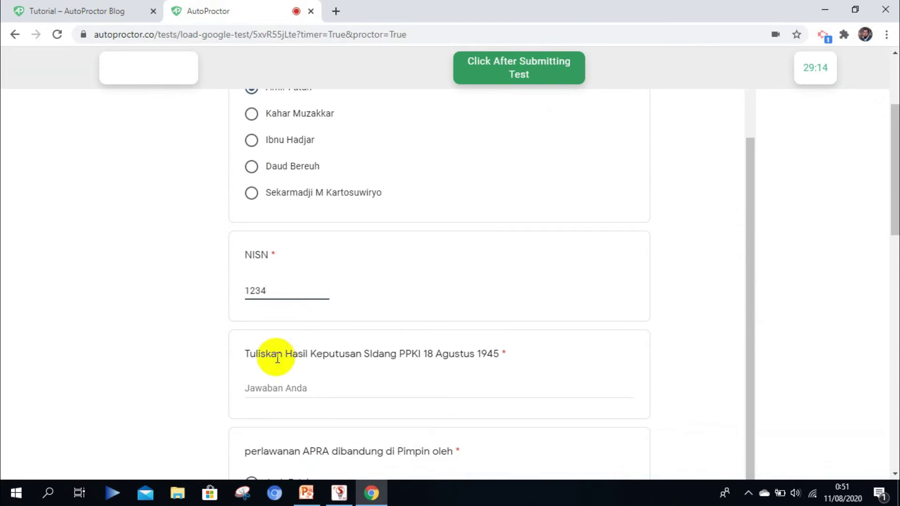
{"action": "left_click", "coordinate": [299, 393]}
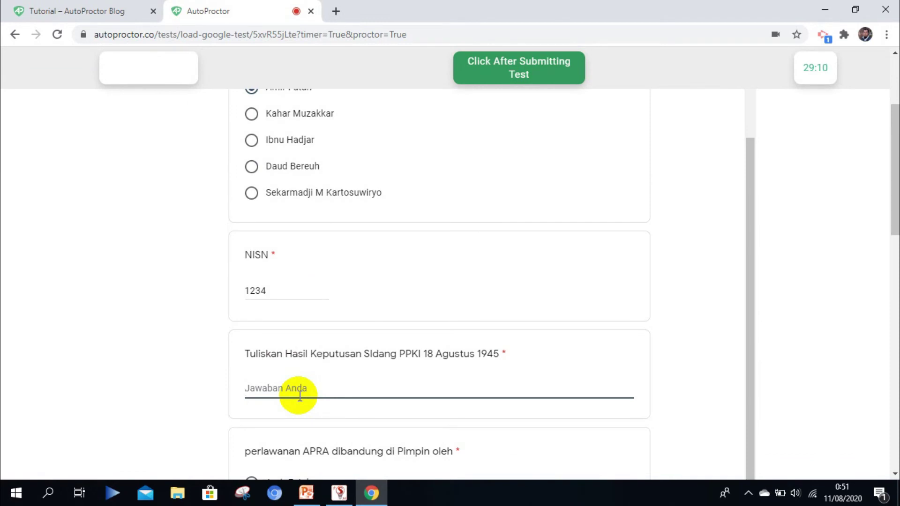
{"action": "type", "text": "pemilihan presiden"}
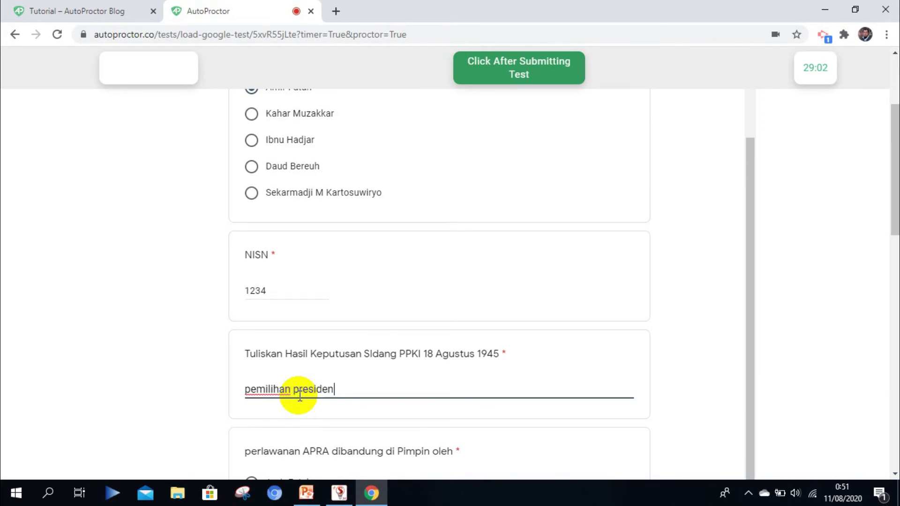
Step: Answer the APRA Bandung leader question with Amir Fatah and set the Kelas field to XII MIA
{"action": "left_click_drag", "start_coordinate": [891, 191], "coordinate": [891, 235]}
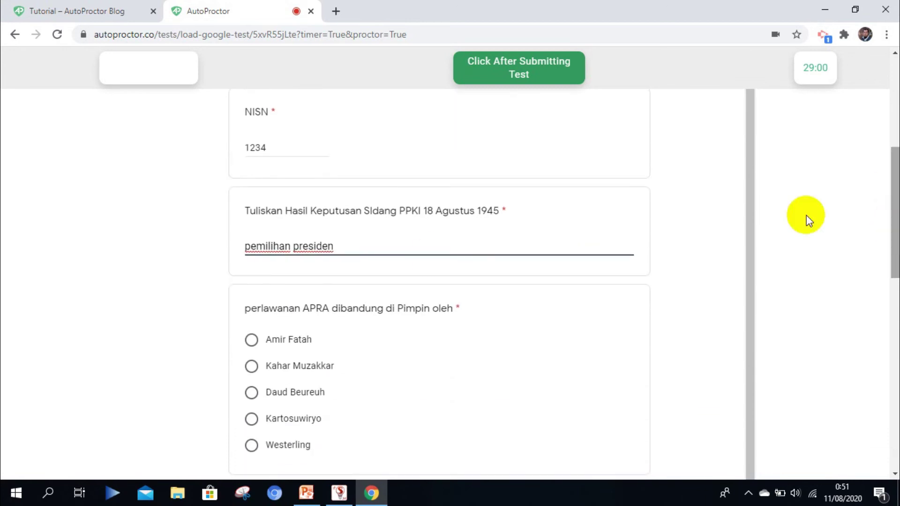
{"action": "left_click", "coordinate": [252, 342]}
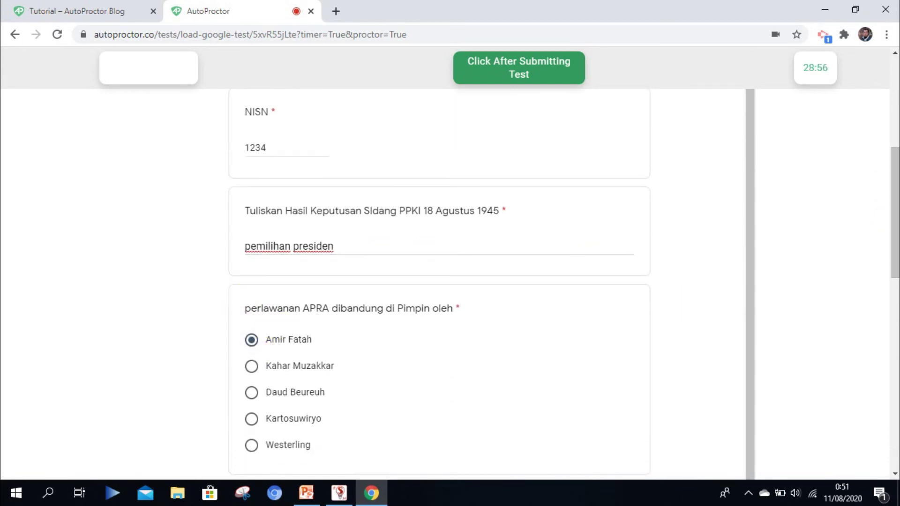
{"action": "key", "text": "alt+Tab"}
{"action": "left_click_drag", "start_coordinate": [891, 211], "coordinate": [893, 309]}
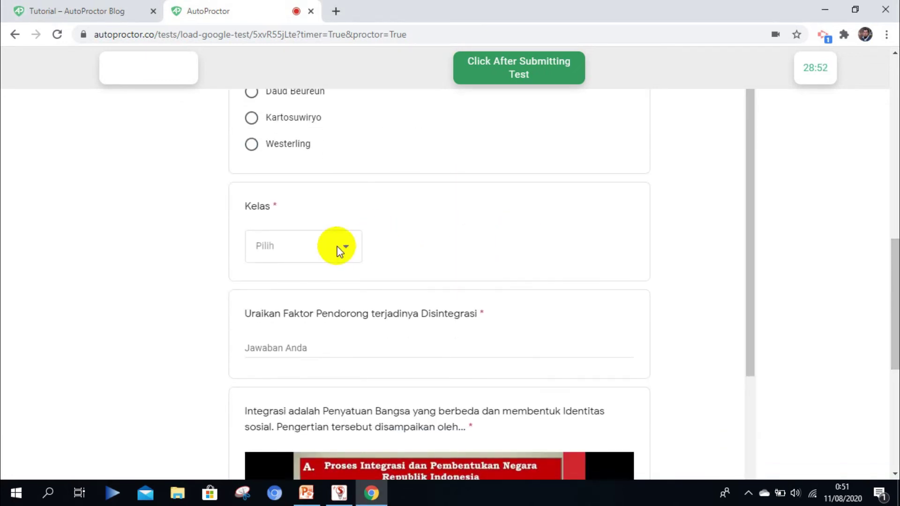
{"action": "left_click", "coordinate": [328, 255]}
{"action": "left_click", "coordinate": [310, 288]}
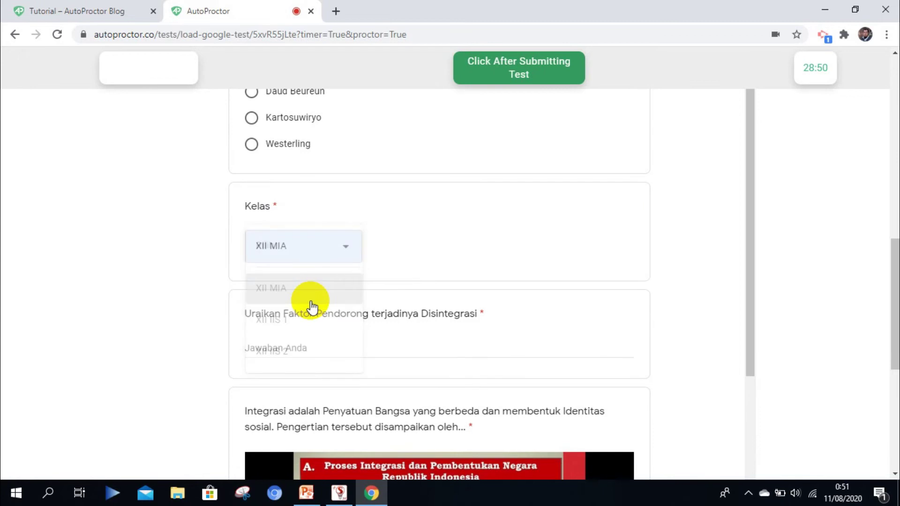
Step: Enter "gagalnya" as the answer to the question on the driving factors of disintegration (Disintegrasi)
{"action": "left_click", "coordinate": [301, 342]}
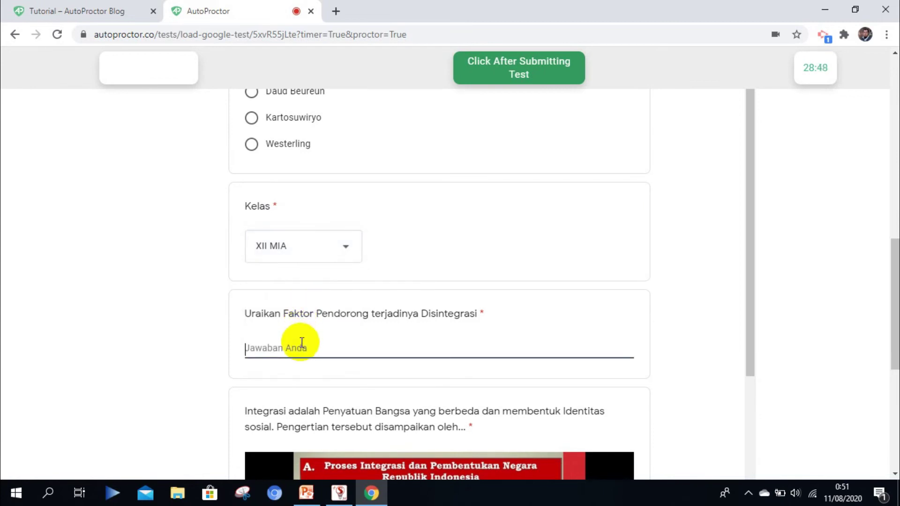
{"action": "type", "text": "g"}
{"action": "key", "text": "BackSpace"}
{"action": "type", "text": "gagalnya"}
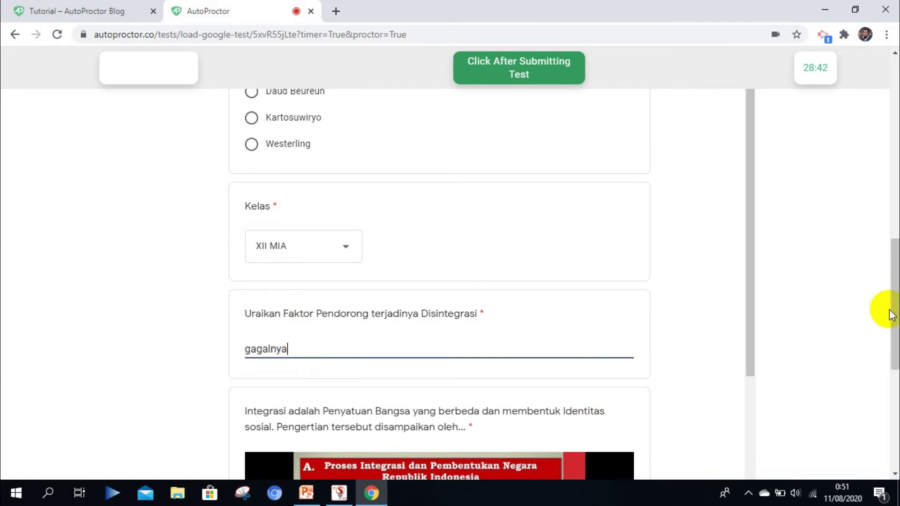
Step: Answer the question on who defined Integrasi as the unification of different peoples with Machiaveli
{"action": "left_click_drag", "start_coordinate": [894, 314], "coordinate": [893, 405]}
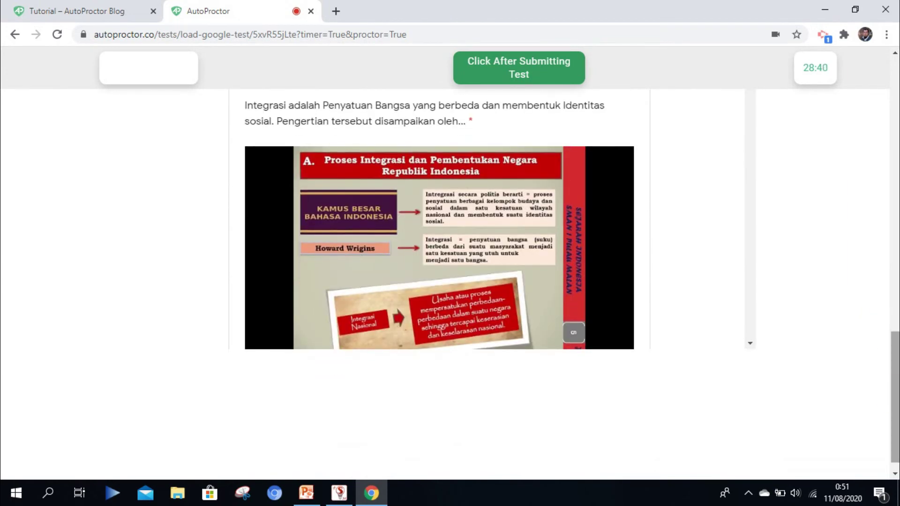
{"action": "left_click", "coordinate": [751, 343]}
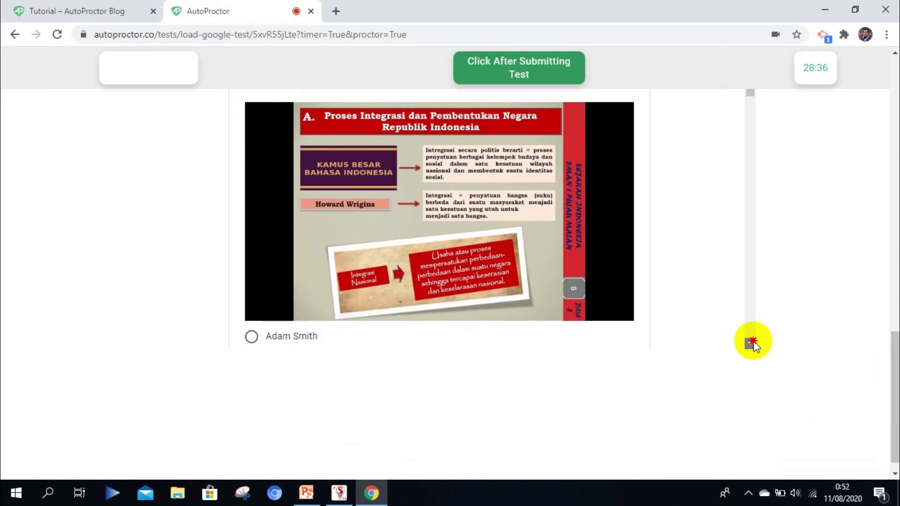
{"action": "scroll", "coordinate": [753, 345], "scroll_direction": "down", "scroll_amount": 3}
{"action": "left_click", "coordinate": [279, 171]}
Step: Fill in the student's name in the Nama Siswa field
{"action": "left_click", "coordinate": [294, 258]}
{"action": "type", "text": "had"}
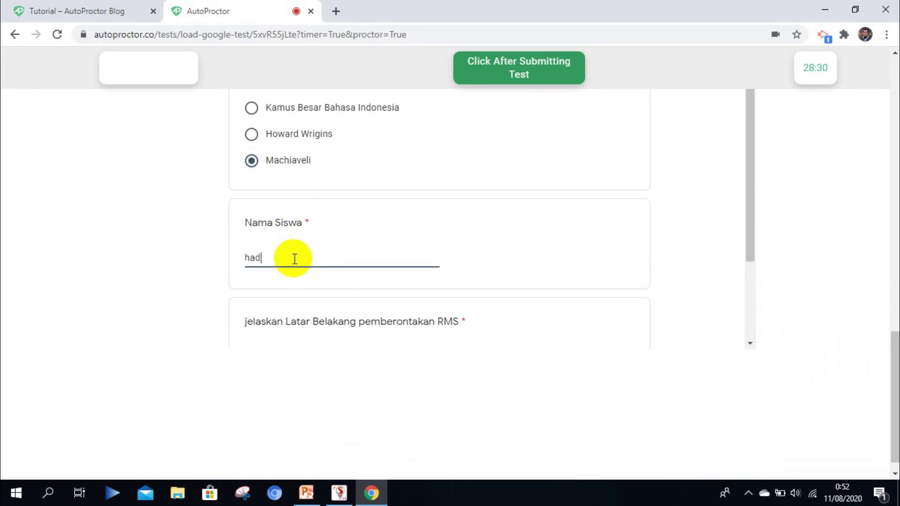
{"action": "type", "text": "=="}
{"action": "key", "text": "BackSpace"}
{"action": "key", "text": "BackSpace"}
{"action": "key", "text": "BackSpace"}
{"action": "key", "text": "BackSpace"}
{"action": "type", "text": "uda"}
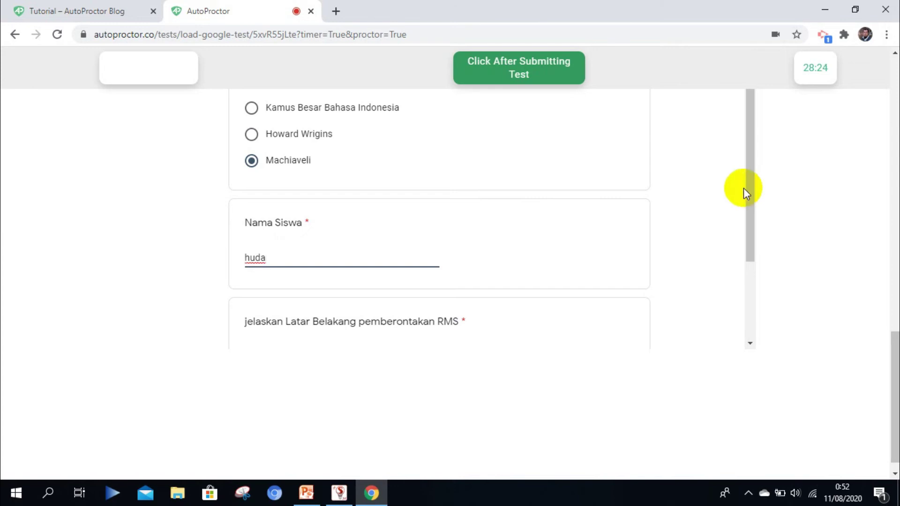
Step: Answer the RMS rebellion background question with "kurang percaya diri" and submit the form
{"action": "left_click_drag", "start_coordinate": [745, 191], "coordinate": [749, 235]}
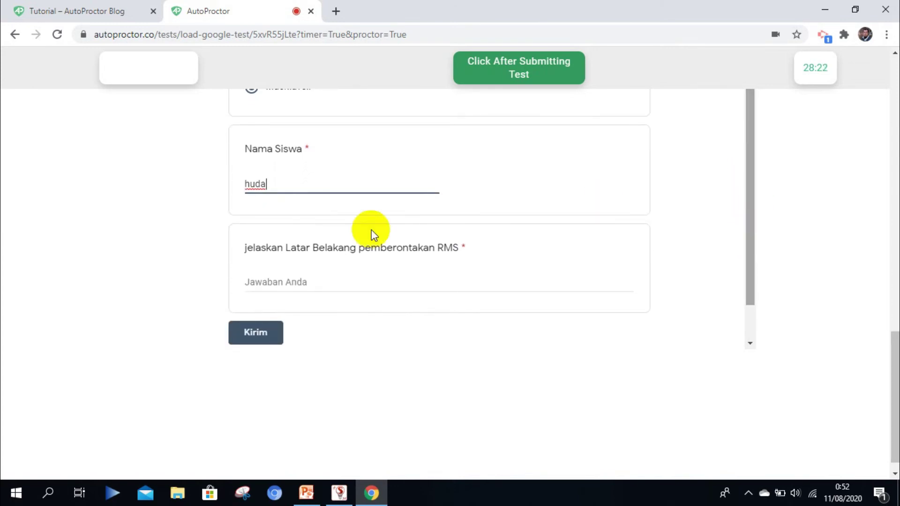
{"action": "left_click", "coordinate": [317, 282]}
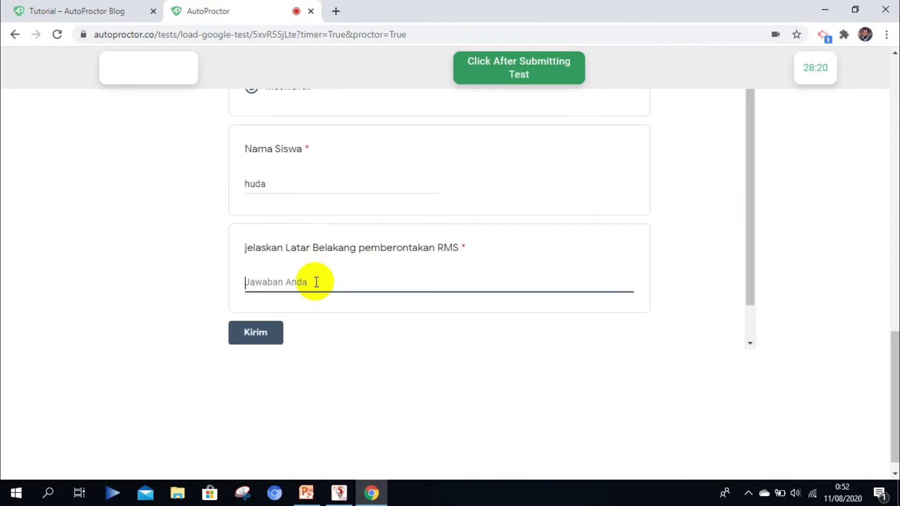
{"action": "type", "text": "kurang per"}
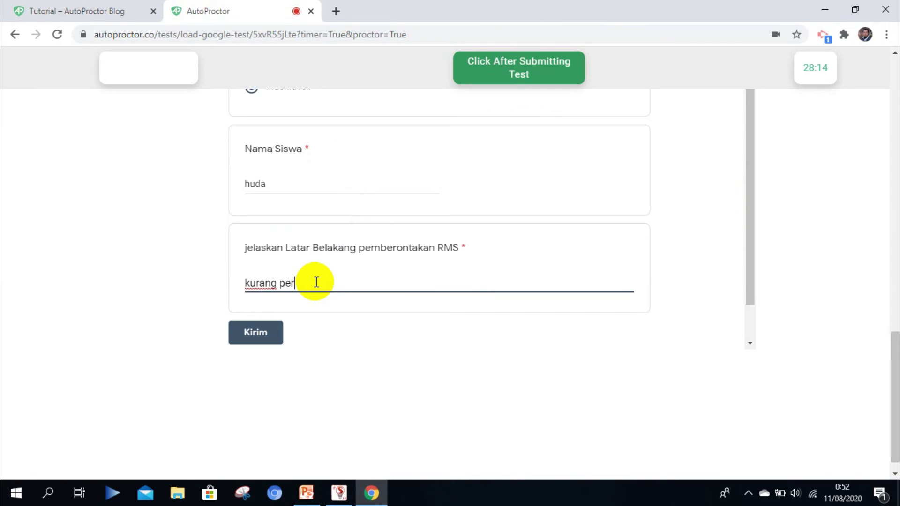
{"action": "type", "text": "caya diri"}
{"action": "left_click", "coordinate": [237, 334]}
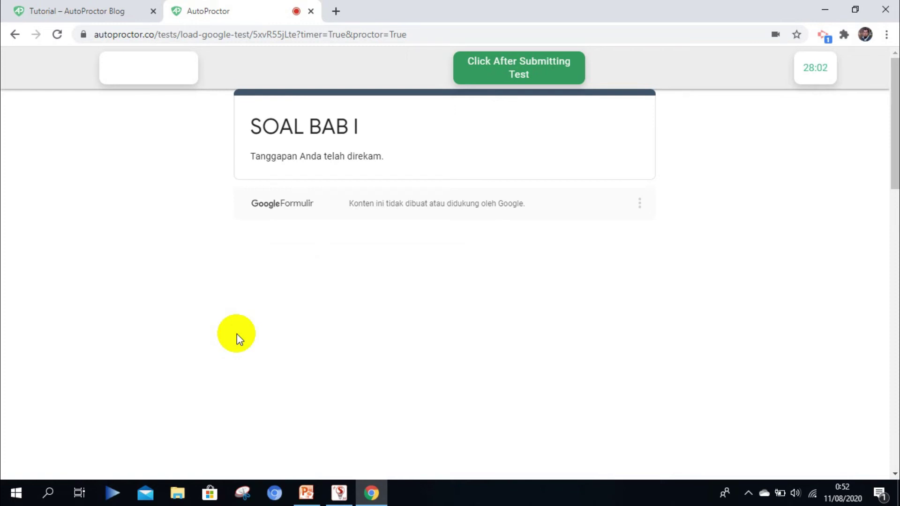
Step: End the proctored test by confirming that the form has been submitted, and open the report of captured evidence
{"action": "left_click", "coordinate": [548, 60]}
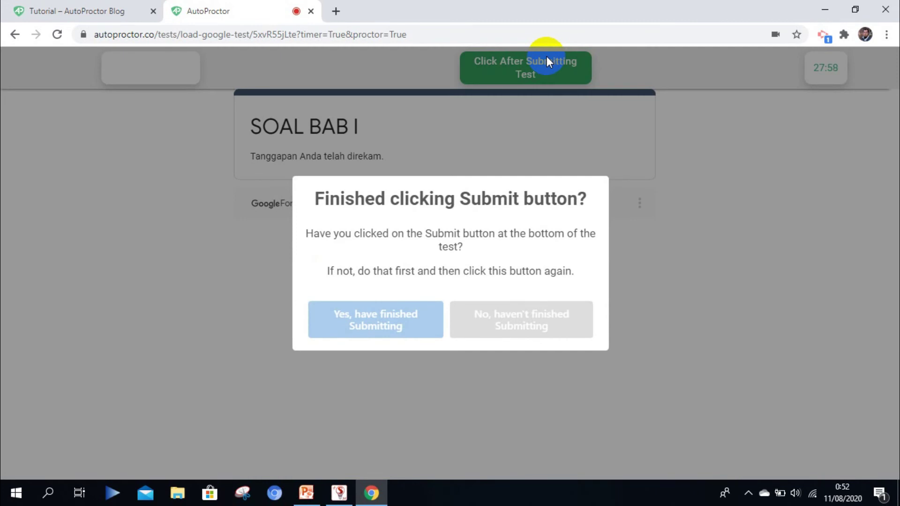
{"action": "left_click", "coordinate": [406, 313]}
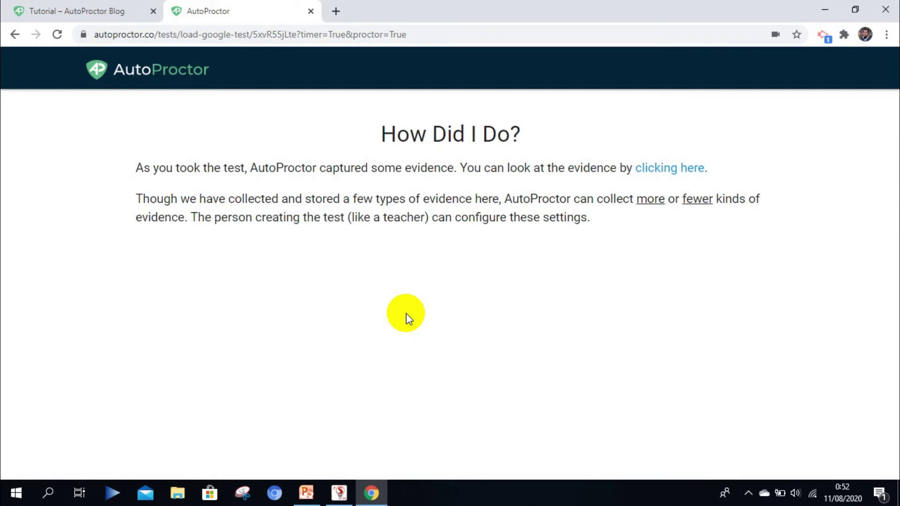
{"action": "left_click", "coordinate": [650, 169]}
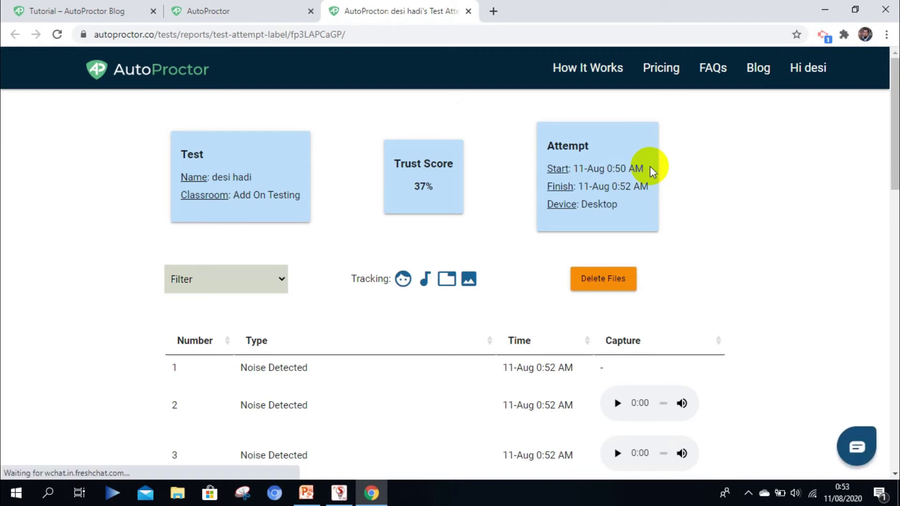
Step: View the full camera capture of the "No face detected" entry in the evidence list, and close it again
{"action": "mouse_move", "coordinate": [469, 278]}
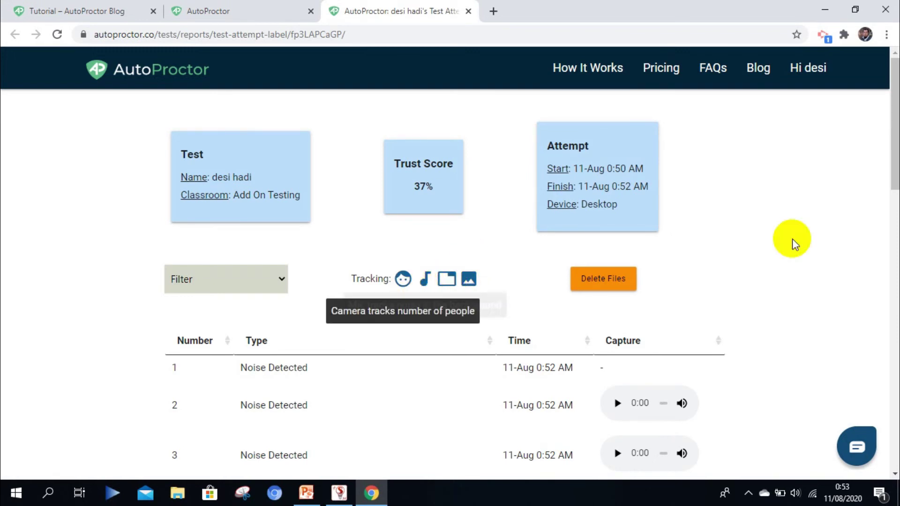
{"action": "left_click_drag", "start_coordinate": [895, 117], "coordinate": [894, 226]}
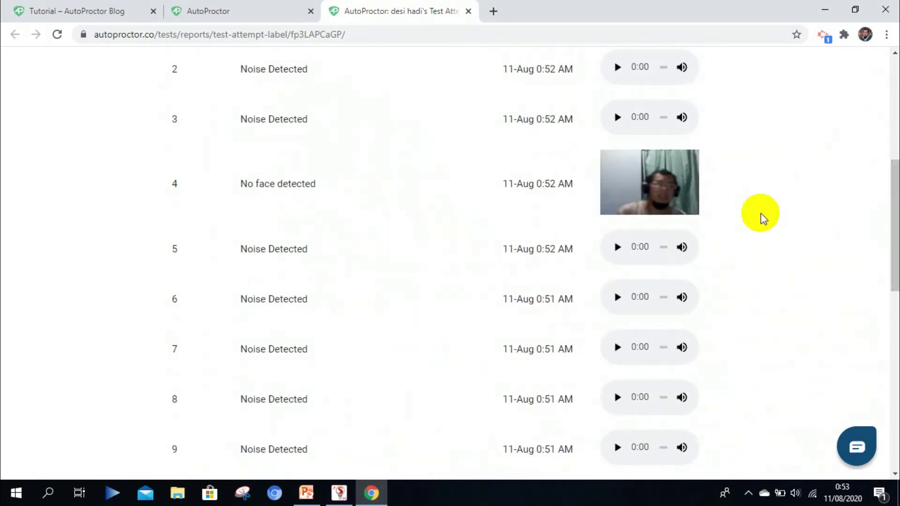
{"action": "left_click", "coordinate": [636, 210]}
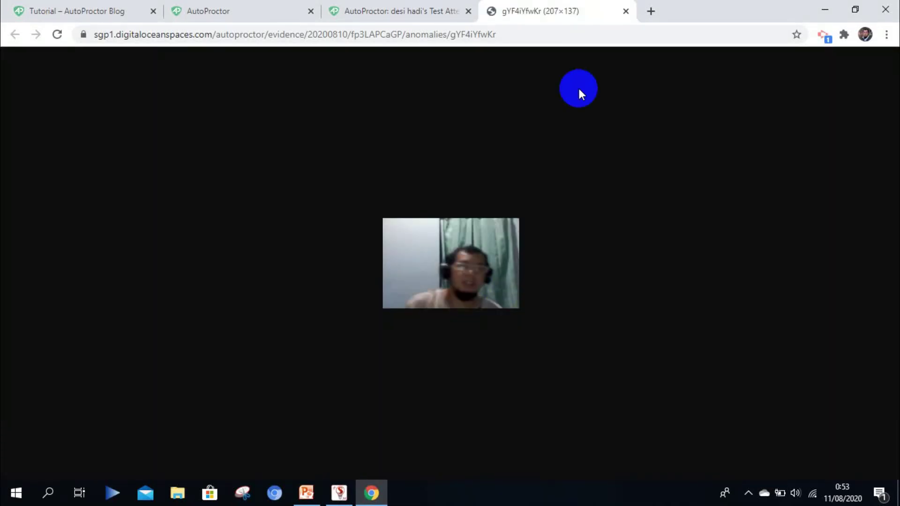
{"action": "left_click", "coordinate": [626, 10]}
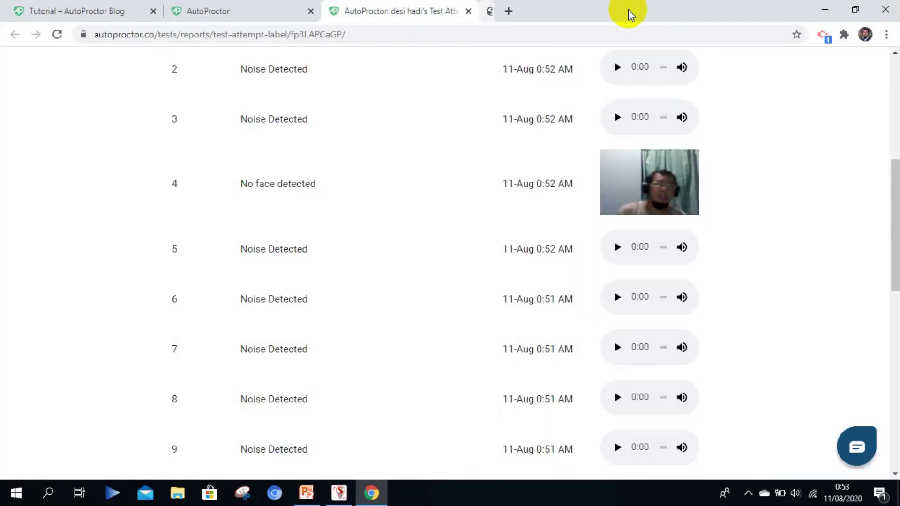
Step: Play the audio recordings of the "Noise Detected" entries 5, 6 and 7
{"action": "left_click", "coordinate": [618, 248]}
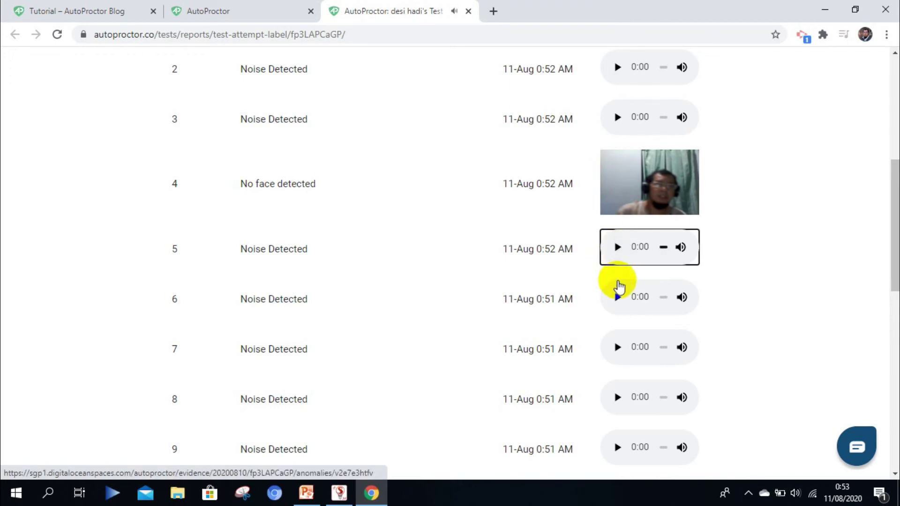
{"action": "left_click", "coordinate": [617, 297]}
{"action": "left_click", "coordinate": [618, 348]}
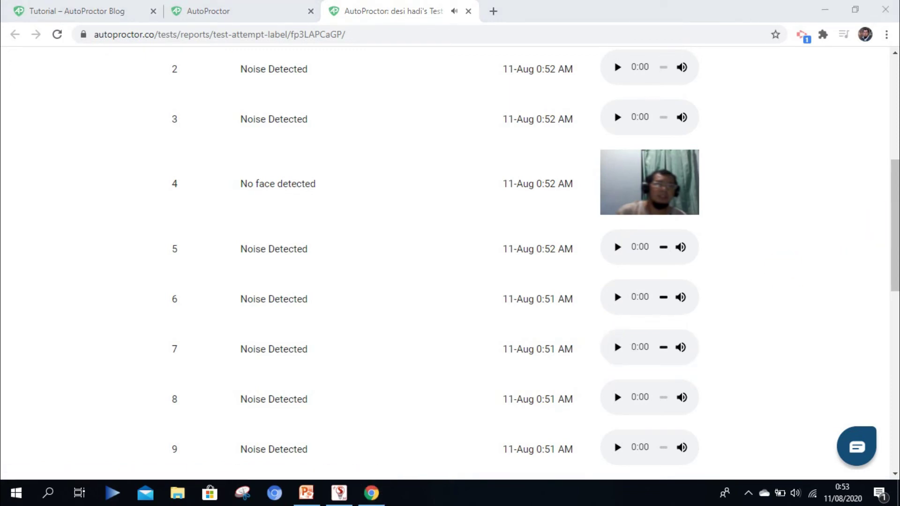
Step: Review the remaining evidence entries down to the end of the report and look through the available filter options
{"action": "left_click_drag", "start_coordinate": [893, 235], "coordinate": [893, 406]}
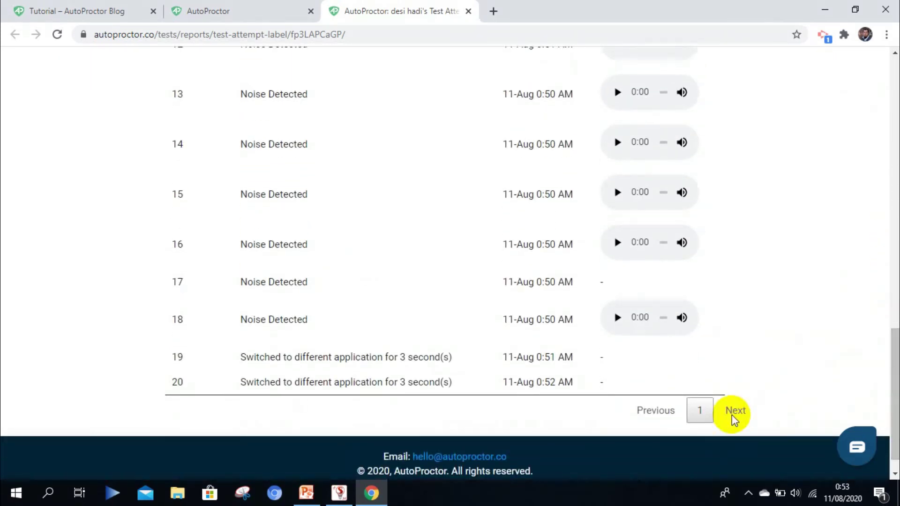
{"action": "left_click_drag", "start_coordinate": [892, 370], "coordinate": [858, 137]}
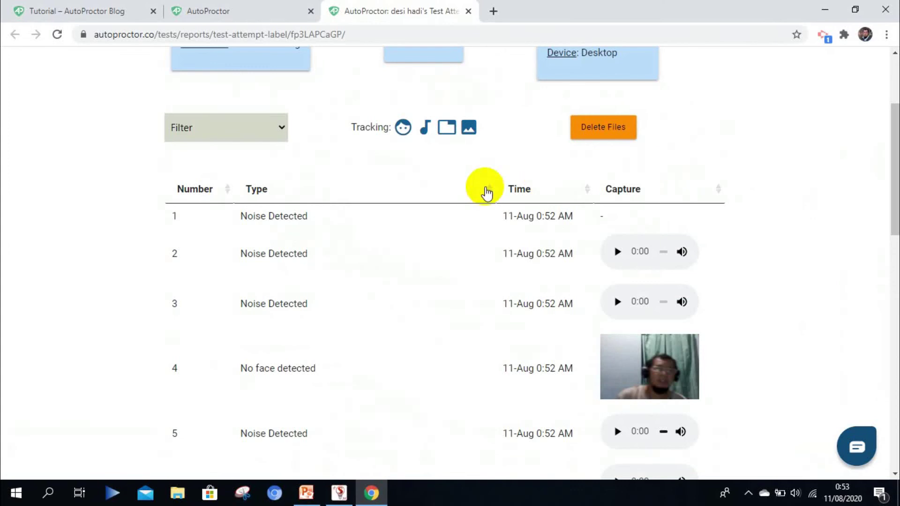
{"action": "mouse_move", "coordinate": [403, 128]}
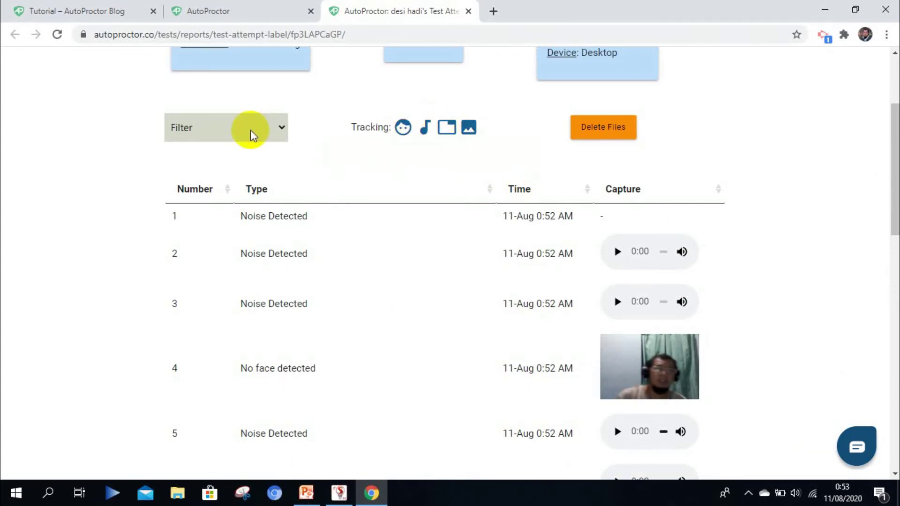
{"action": "left_click", "coordinate": [276, 127]}
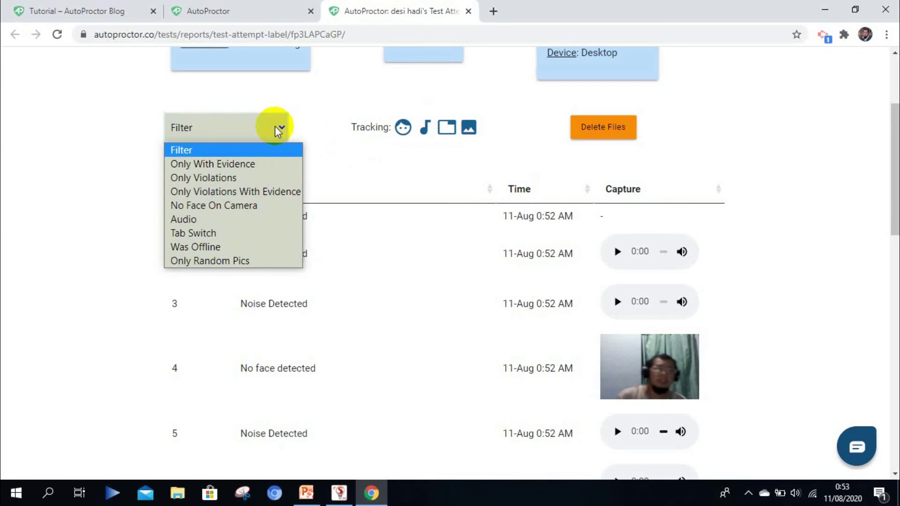
{"action": "left_click", "coordinate": [334, 105]}
Step: Open Google Drive in a new browser tab and open the SOAL BAB I form from it
{"action": "left_click", "coordinate": [251, 7]}
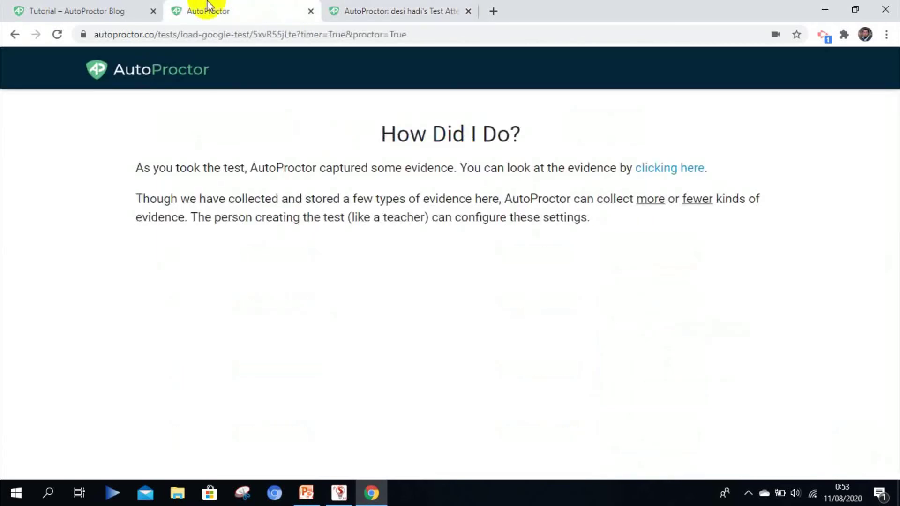
{"action": "left_click", "coordinate": [494, 11]}
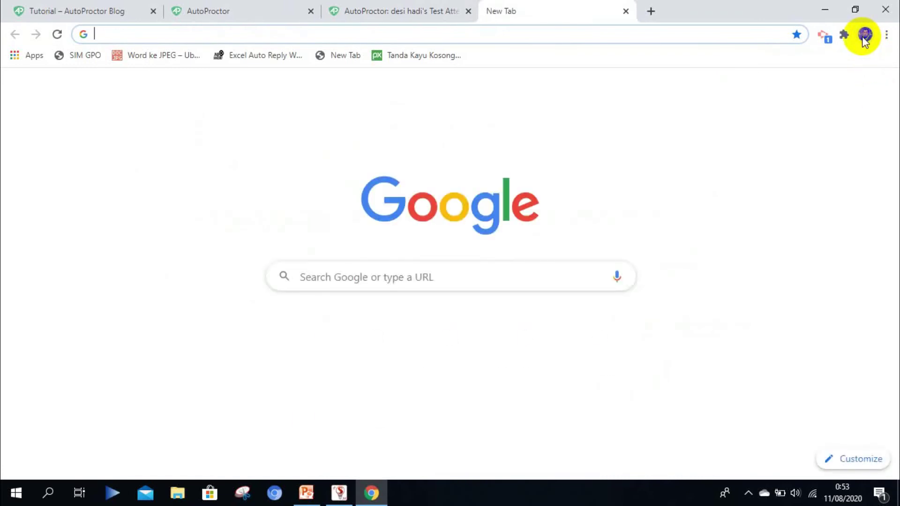
{"action": "left_click", "coordinate": [851, 86]}
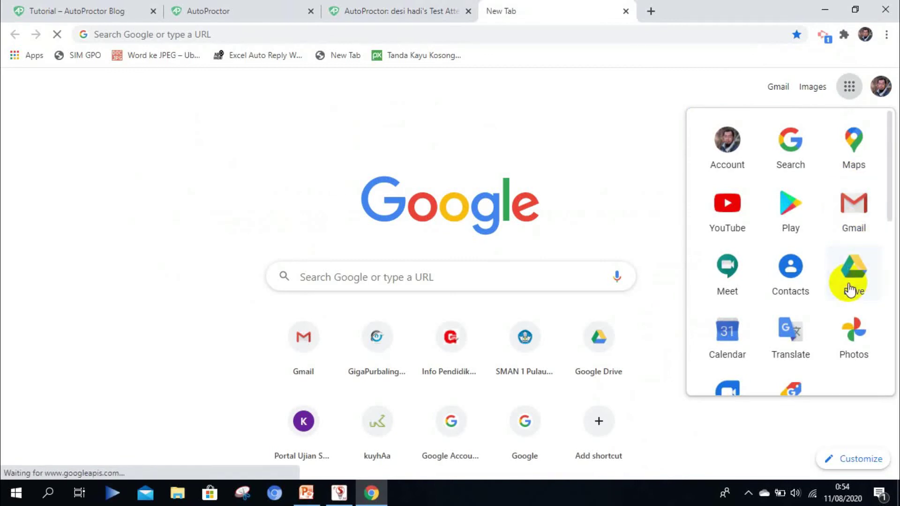
{"action": "left_click", "coordinate": [850, 289]}
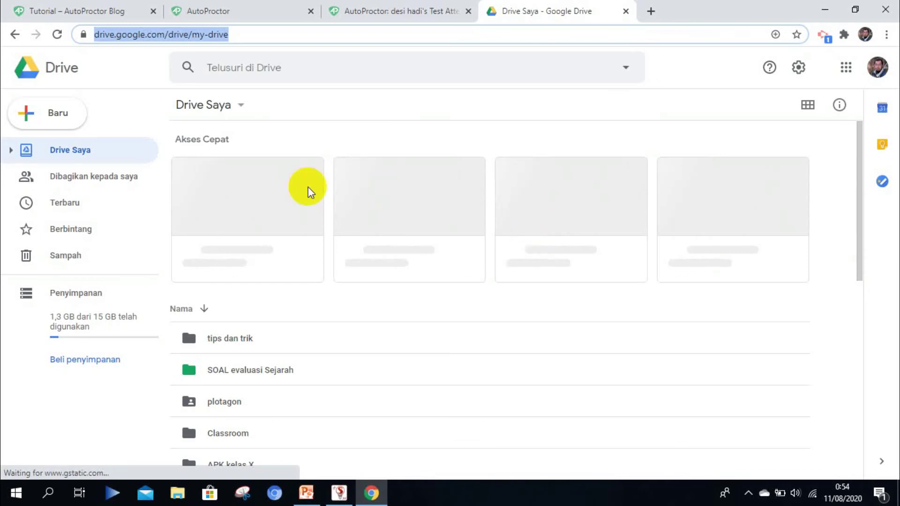
{"action": "double_click", "coordinate": [243, 193]}
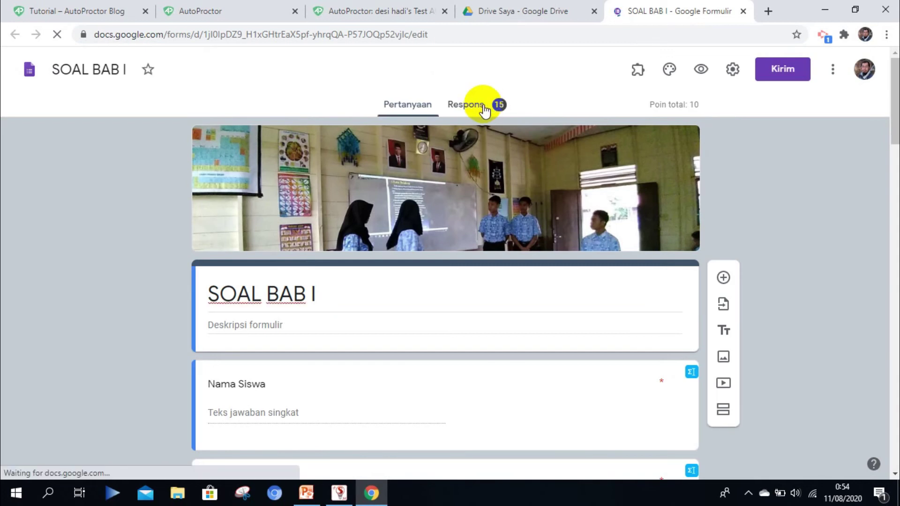
Step: Open the form's responses in the linked spreadsheet and examine the most recent submission
{"action": "left_click", "coordinate": [484, 109]}
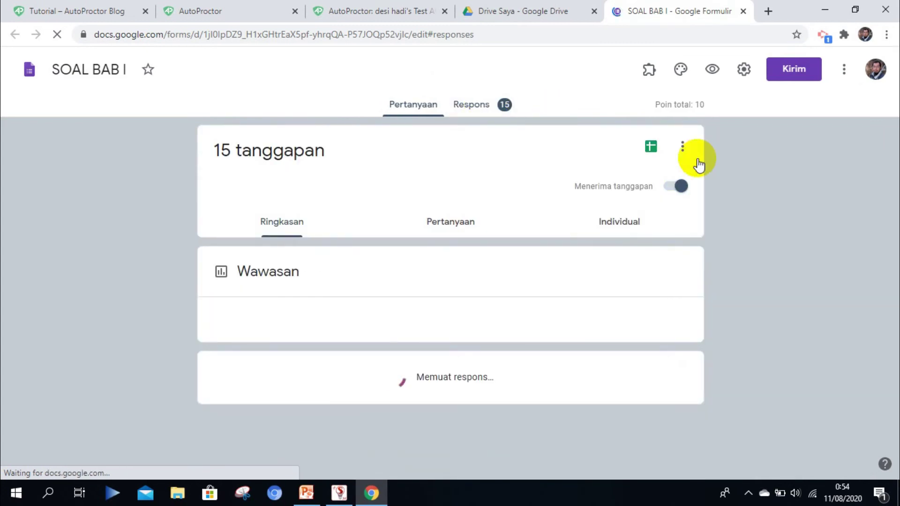
{"action": "left_click", "coordinate": [646, 147]}
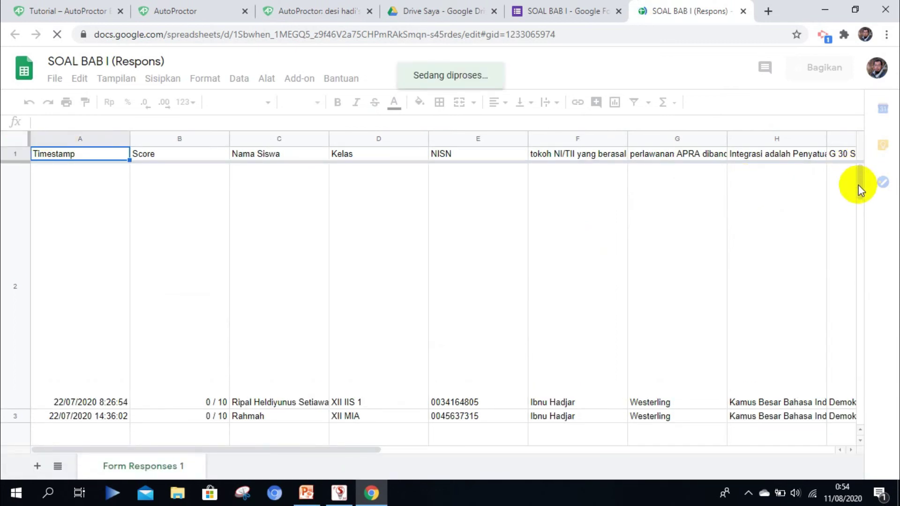
{"action": "left_click_drag", "start_coordinate": [860, 183], "coordinate": [858, 276]}
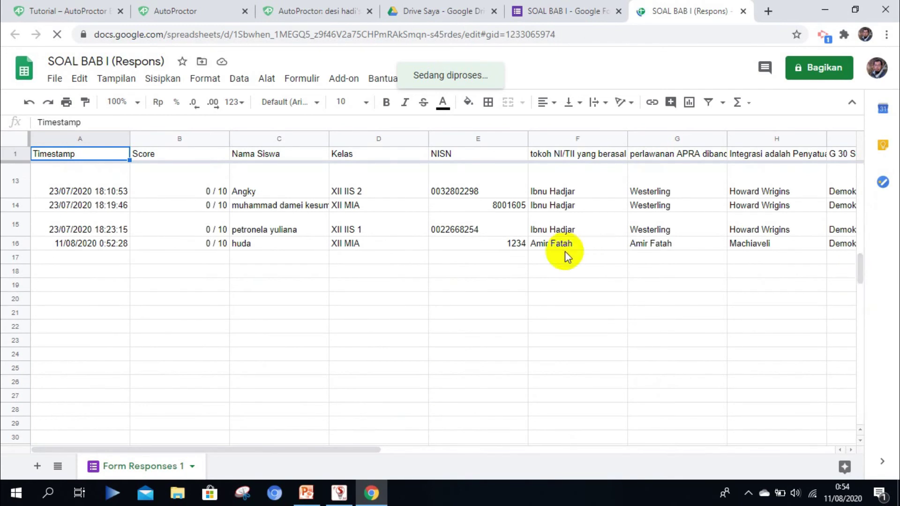
Step: Select the entire row of the most recent submission, dated 11/08/2020, in the responses sheet
{"action": "left_click", "coordinate": [263, 226]}
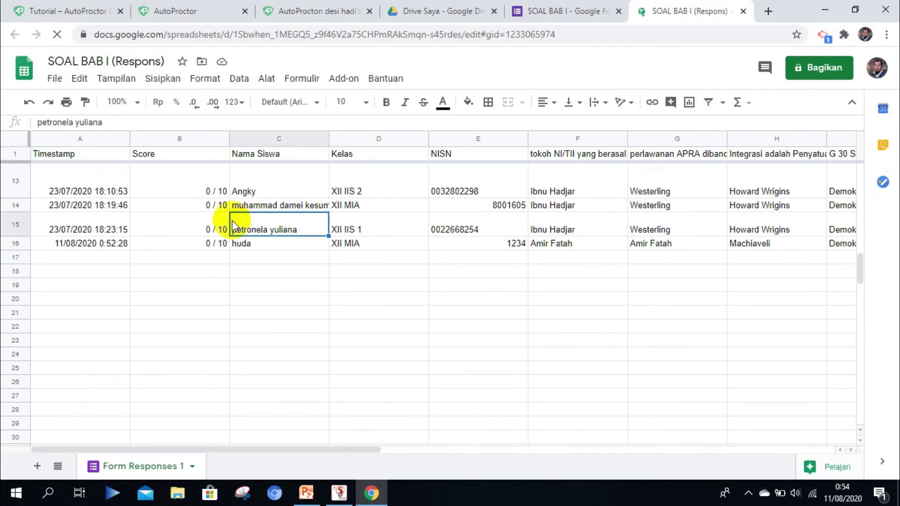
{"action": "left_click", "coordinate": [10, 244]}
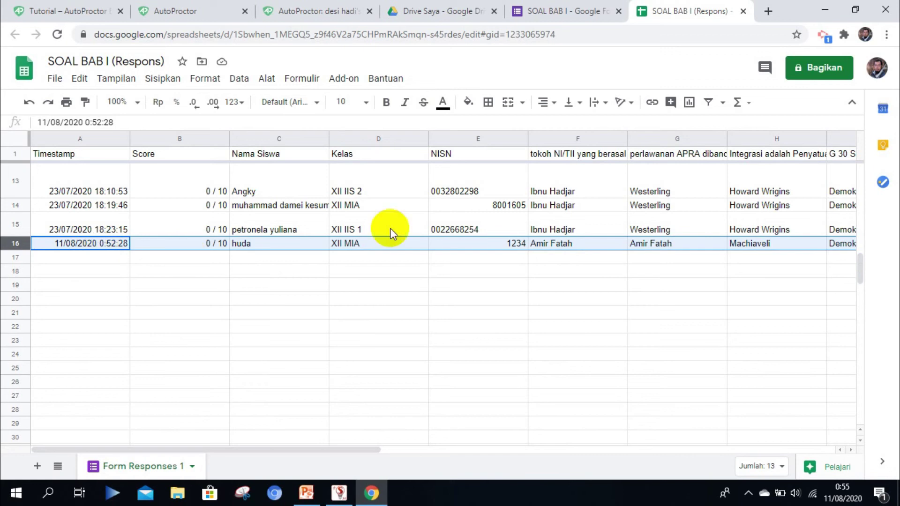
{"action": "left_click", "coordinate": [767, 12]}
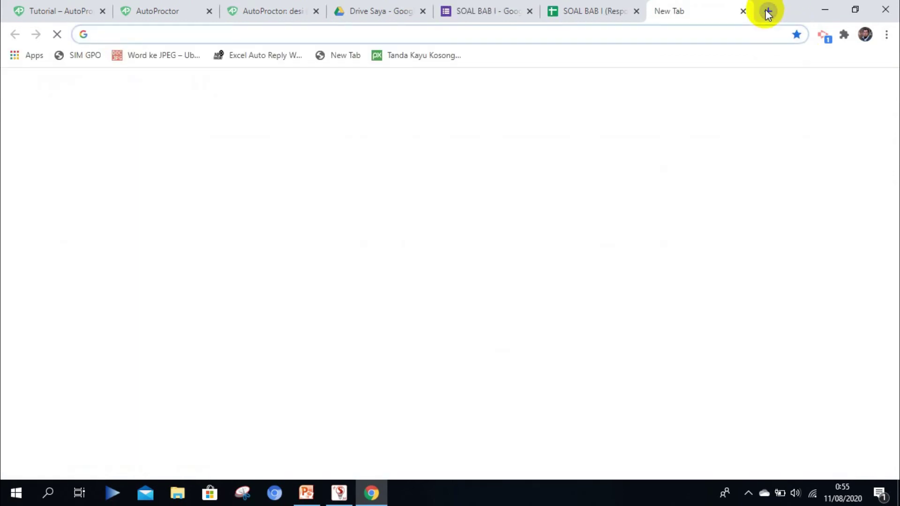
{"action": "left_click", "coordinate": [552, 36]}
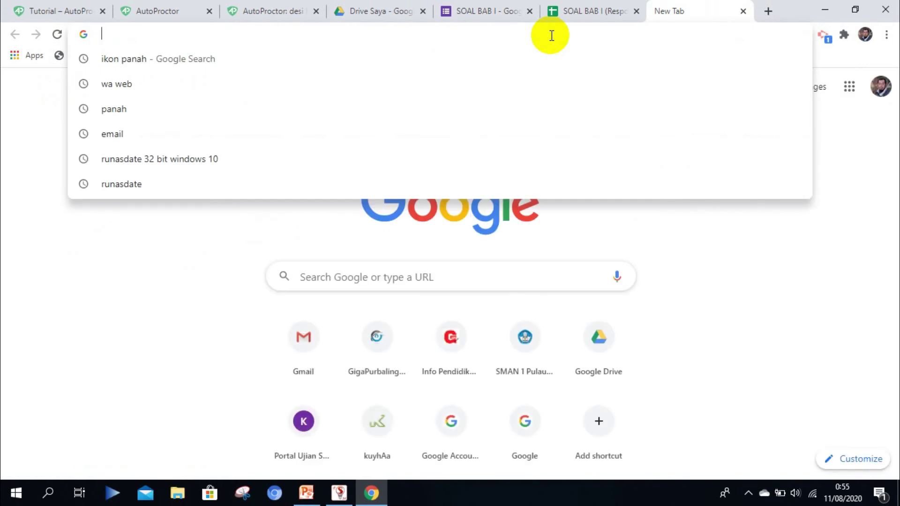
{"action": "type", "text": "https://www.autoproctor.co/tests/start-test/5xvR55jLte"}
{"action": "key", "text": "Return"}
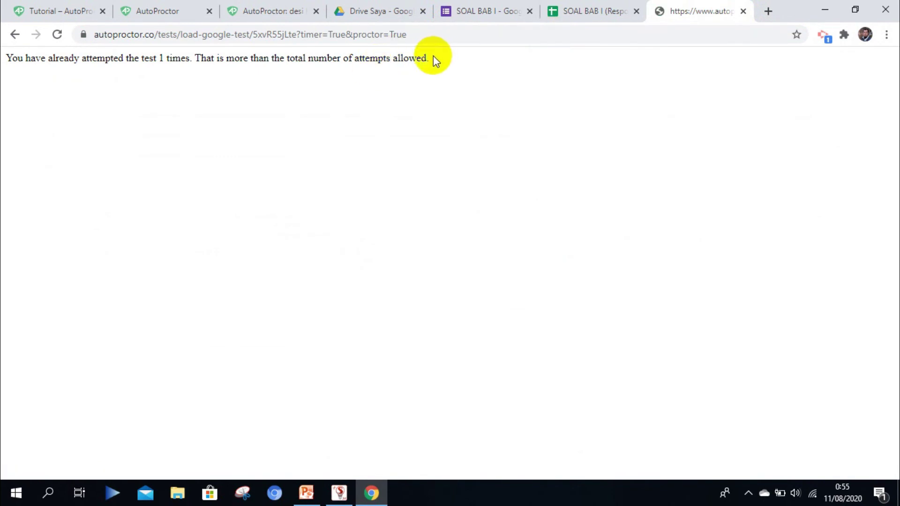
{"action": "left_click_drag", "start_coordinate": [431, 59], "coordinate": [8, 80]}
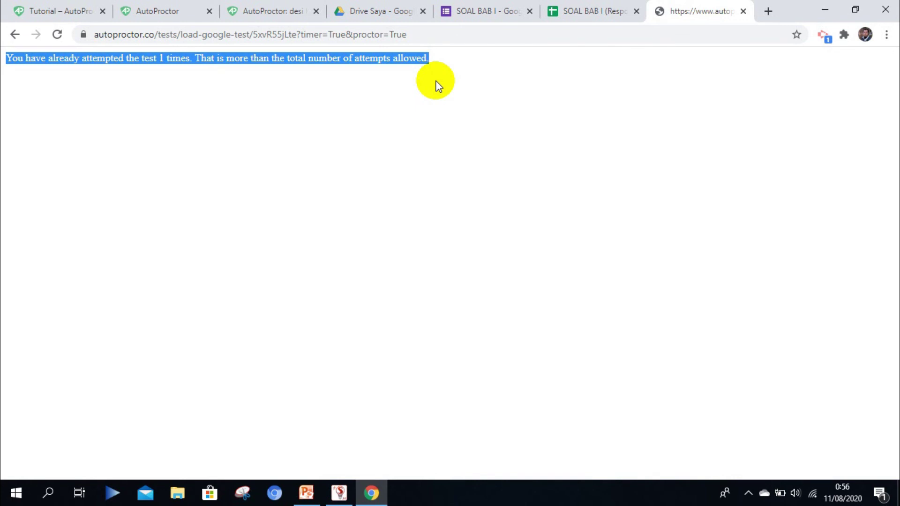
Step: Search the web for "wa" in a new browser tab and open WhatsApp Web from the results
{"action": "left_click", "coordinate": [768, 11]}
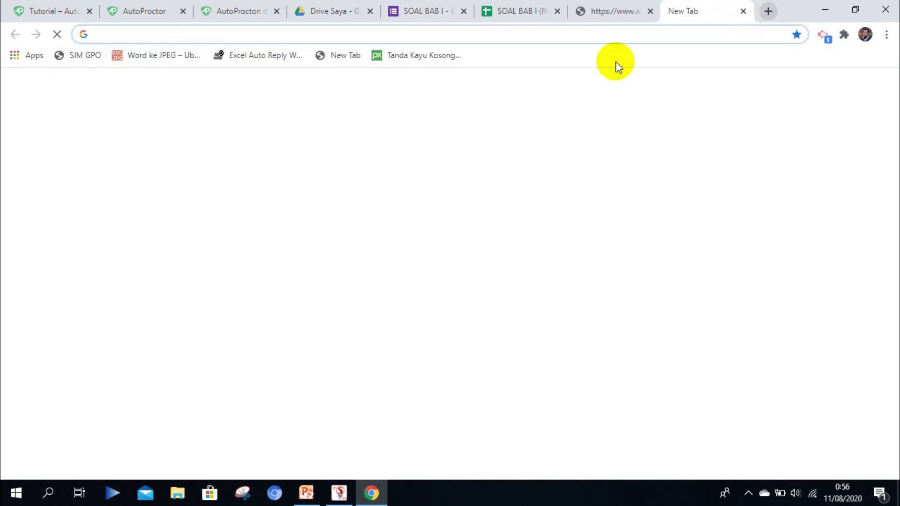
{"action": "left_click", "coordinate": [589, 37]}
{"action": "type", "text": "wa"}
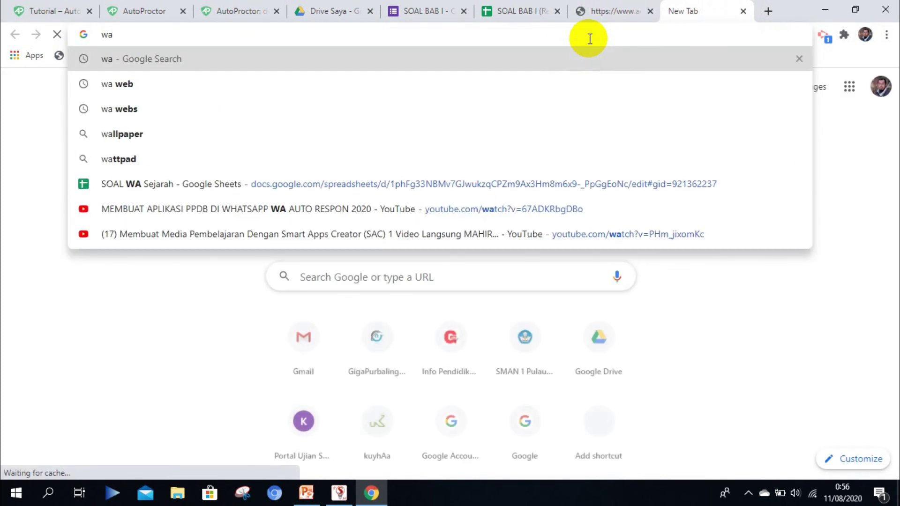
{"action": "key", "text": "Return"}
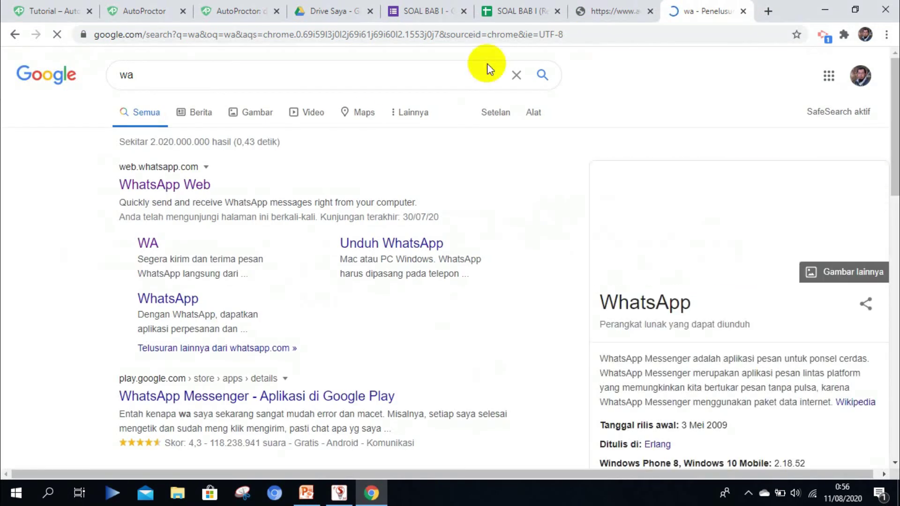
{"action": "left_click", "coordinate": [202, 178]}
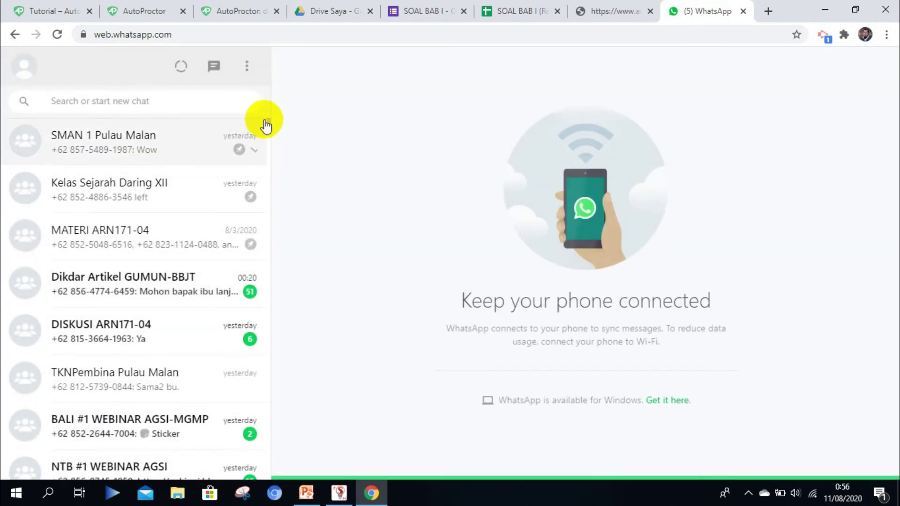
{"action": "left_click_drag", "start_coordinate": [268, 122], "coordinate": [268, 132]}
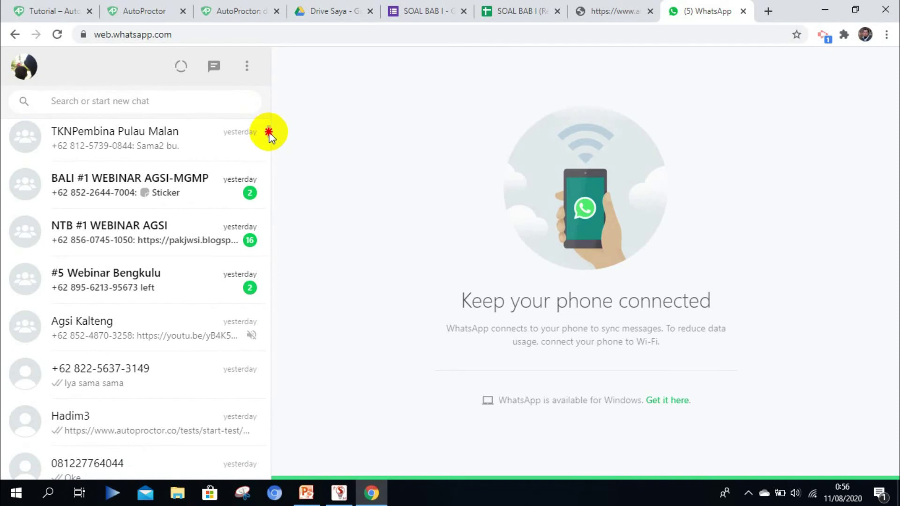
{"action": "scroll", "coordinate": [138, 346], "scroll_direction": "down", "scroll_amount": 5}
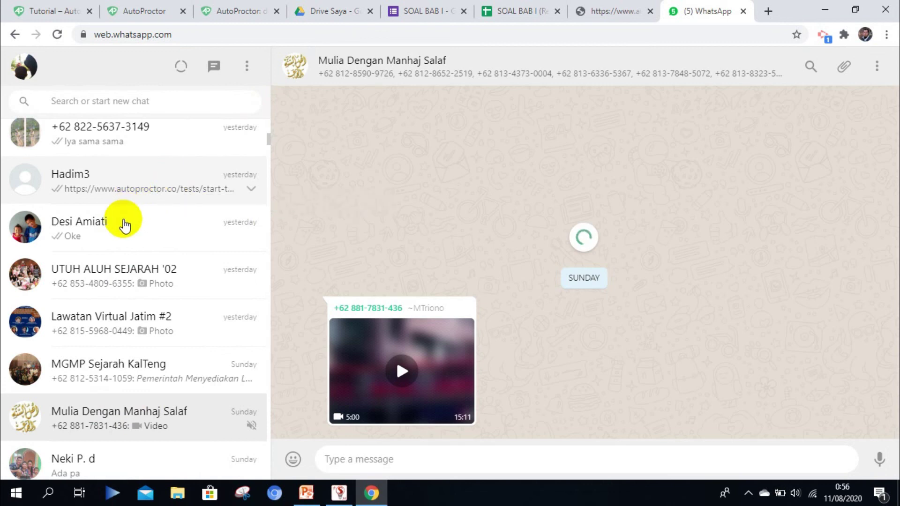
{"action": "left_click", "coordinate": [121, 224]}
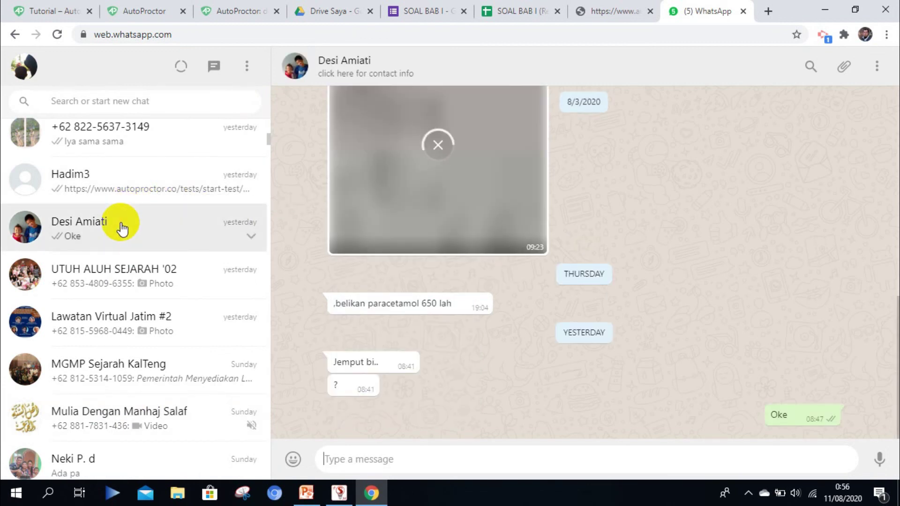
{"action": "left_click", "coordinate": [389, 467]}
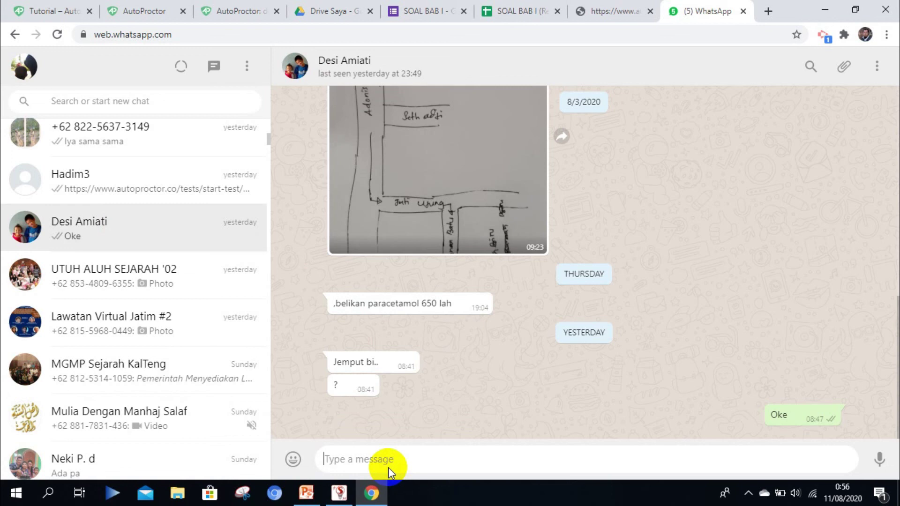
{"action": "type", "text": "https://www.autoproctor.co/tests/start-test/5xvR55jLte"}
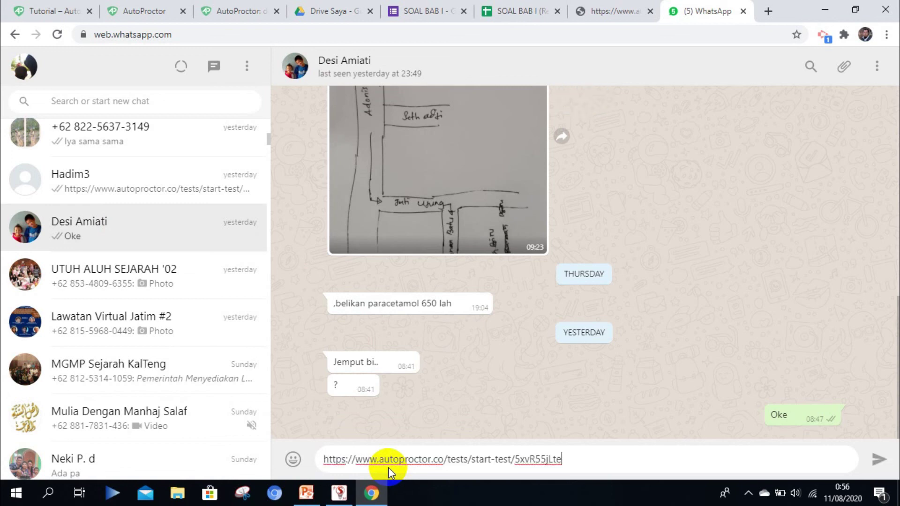
{"action": "key", "text": "Return"}
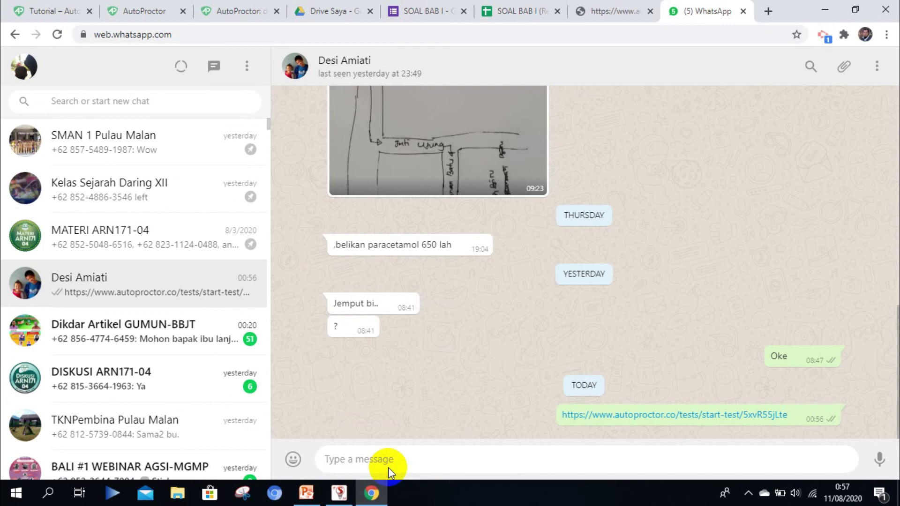
Step: Open the test link from the sent chat message and highlight the text of the page it leads to
{"action": "left_click", "coordinate": [661, 415]}
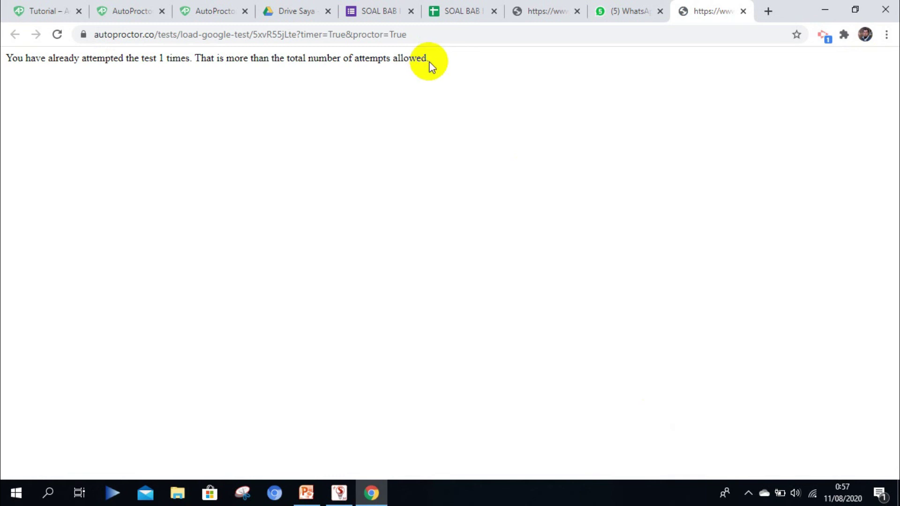
{"action": "left_click_drag", "start_coordinate": [424, 58], "coordinate": [6, 41]}
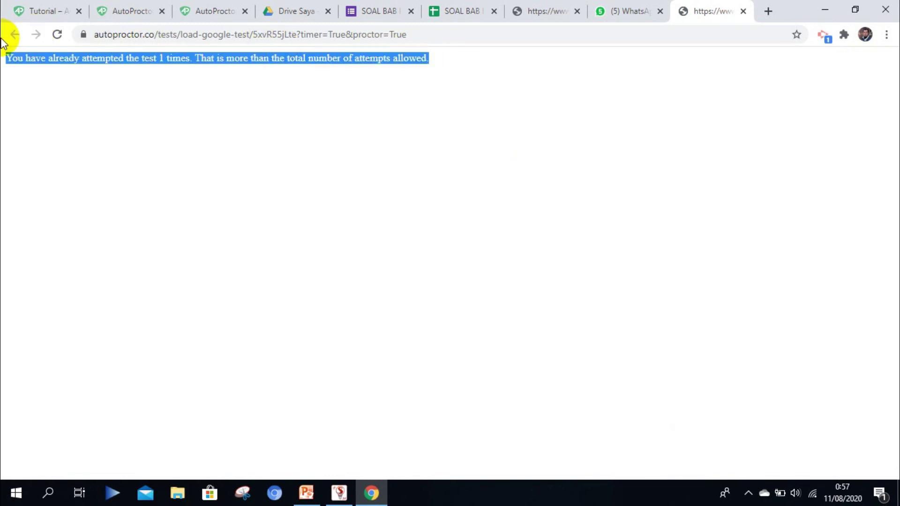
{"action": "left_click", "coordinate": [355, 73]}
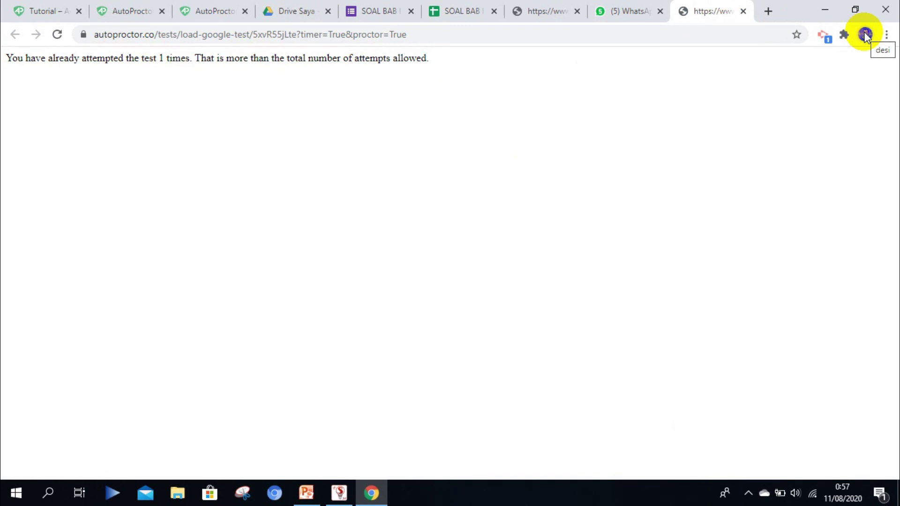
{"action": "left_click", "coordinate": [635, 17]}
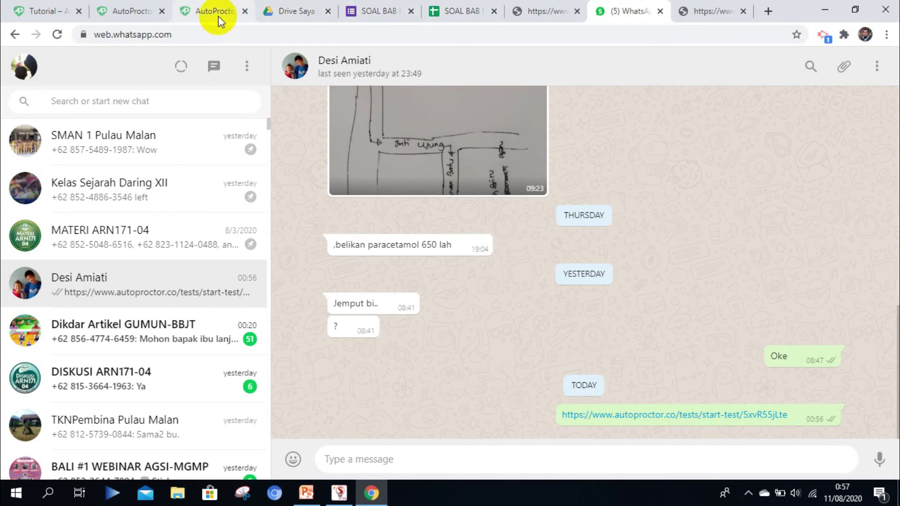
{"action": "left_click", "coordinate": [235, 13]}
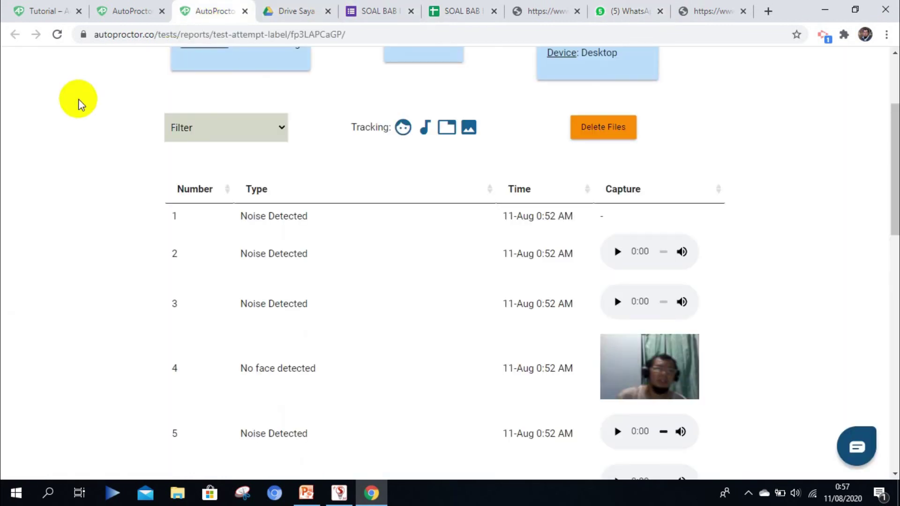
{"action": "left_click", "coordinate": [134, 14]}
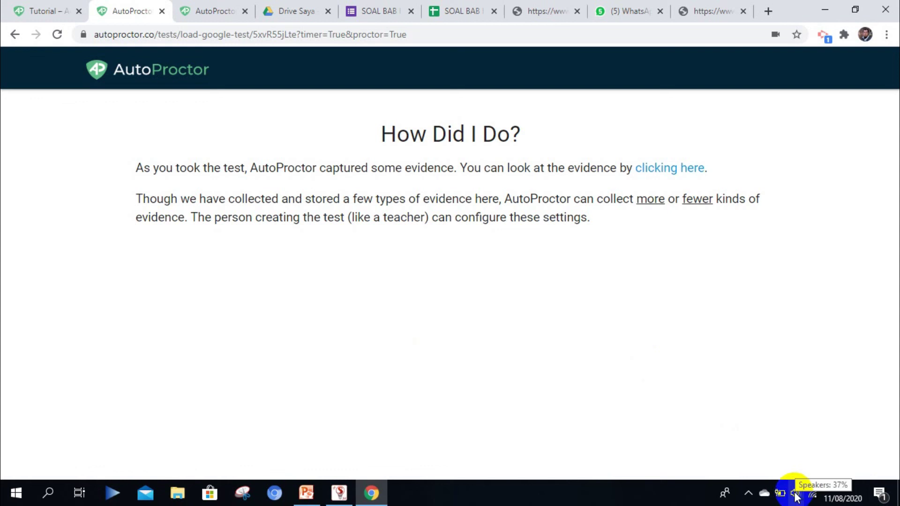
{"action": "left_click", "coordinate": [750, 494]}
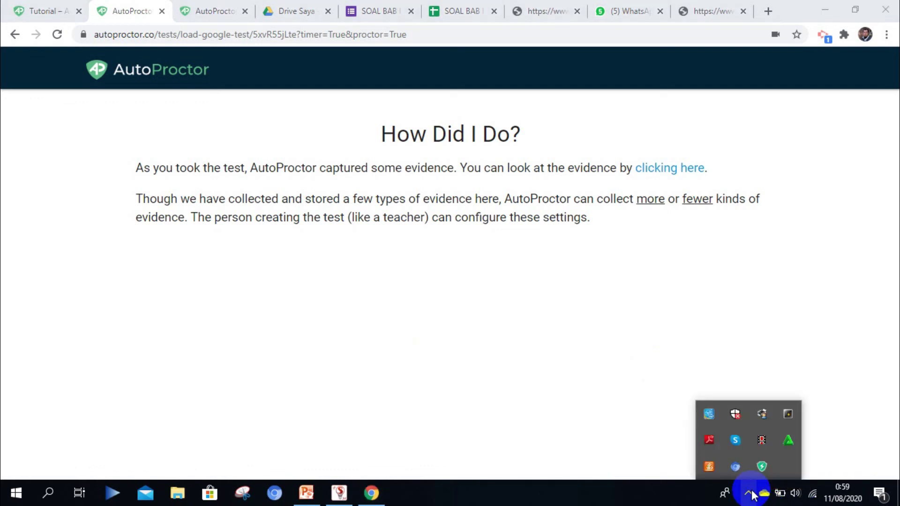